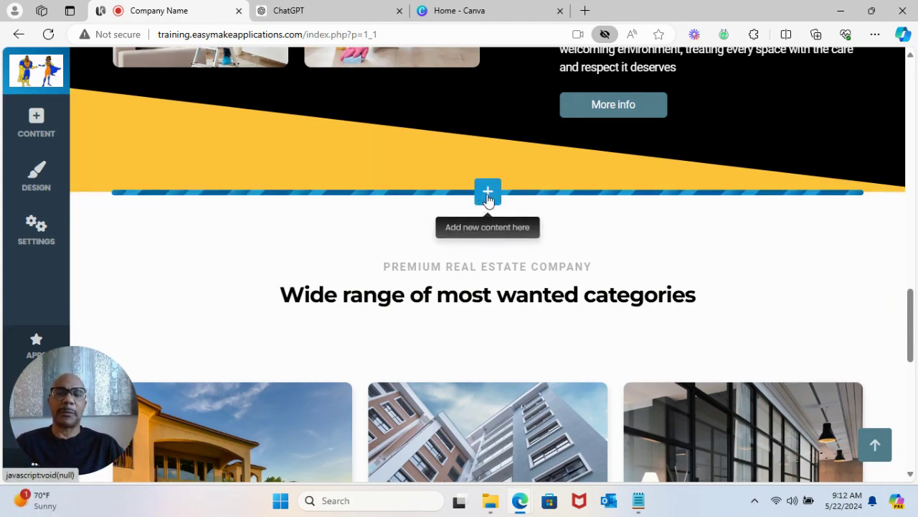
Add a Contents block with heading, text and More info button followed by two mountain photos, just above the "Wide range of most wanted categories" section
click(487, 192)
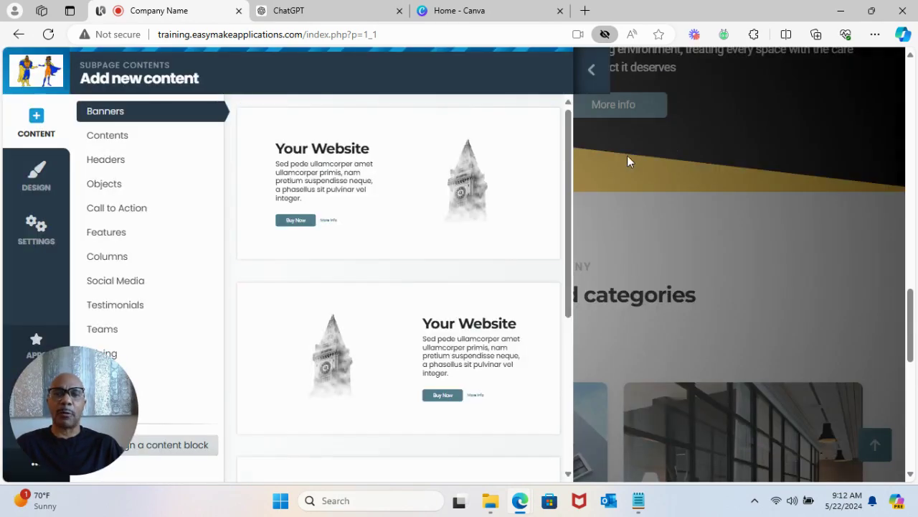
click(104, 142)
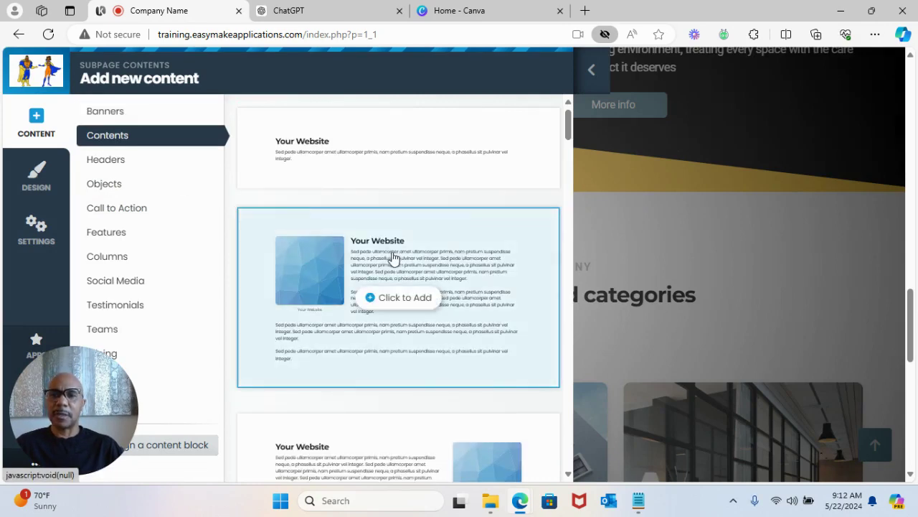
scroll(391, 258, down, 10)
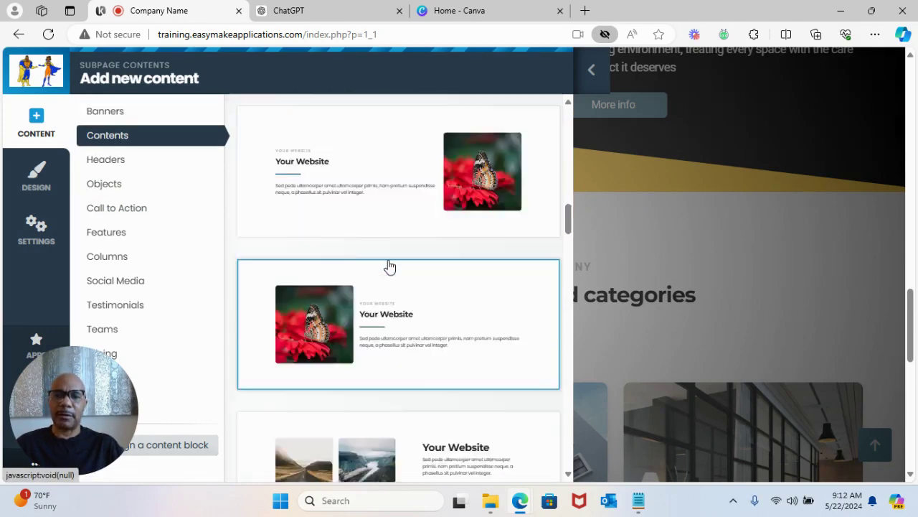
scroll(389, 265, down, 4)
scroll(389, 266, up, 2)
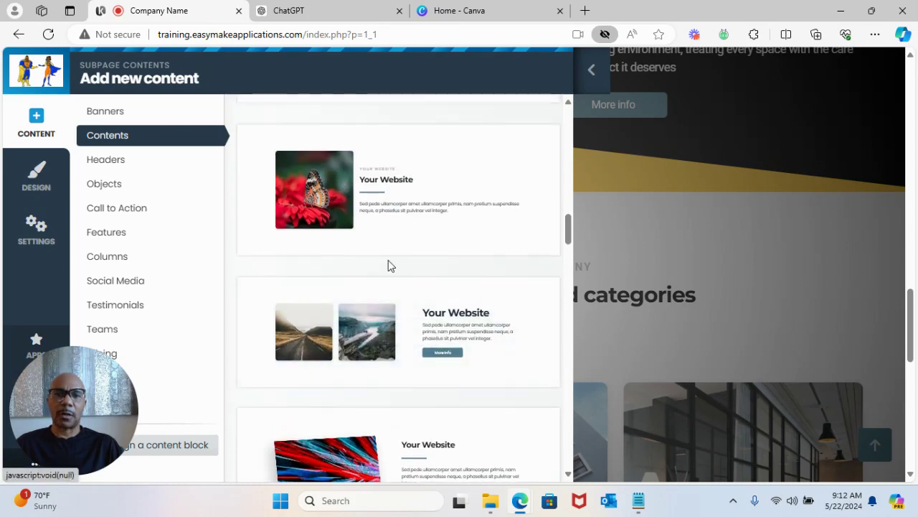
scroll(388, 265, up, 6)
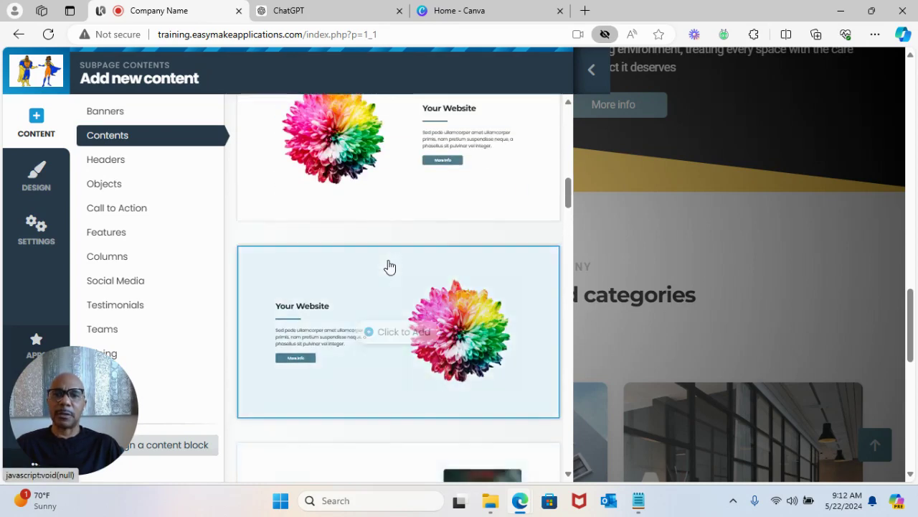
scroll(388, 267, down, 5)
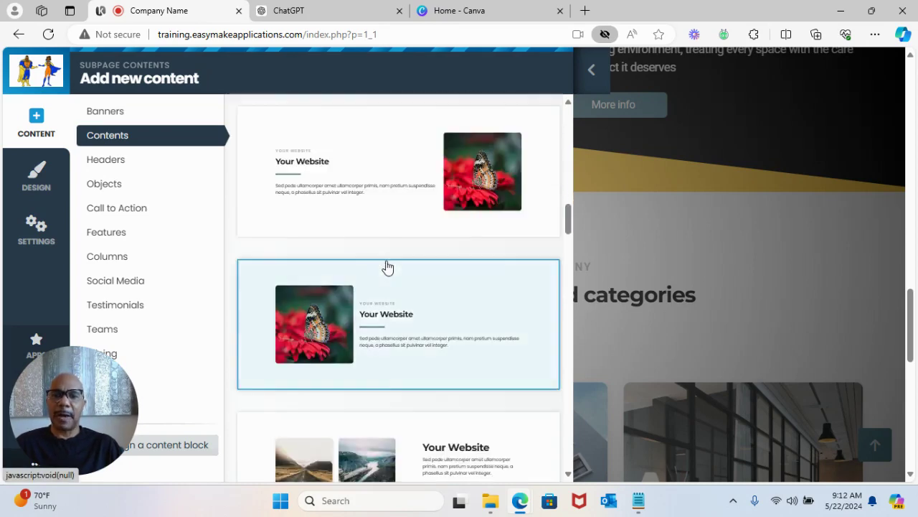
scroll(387, 266, down, 2)
scroll(387, 266, down, 1)
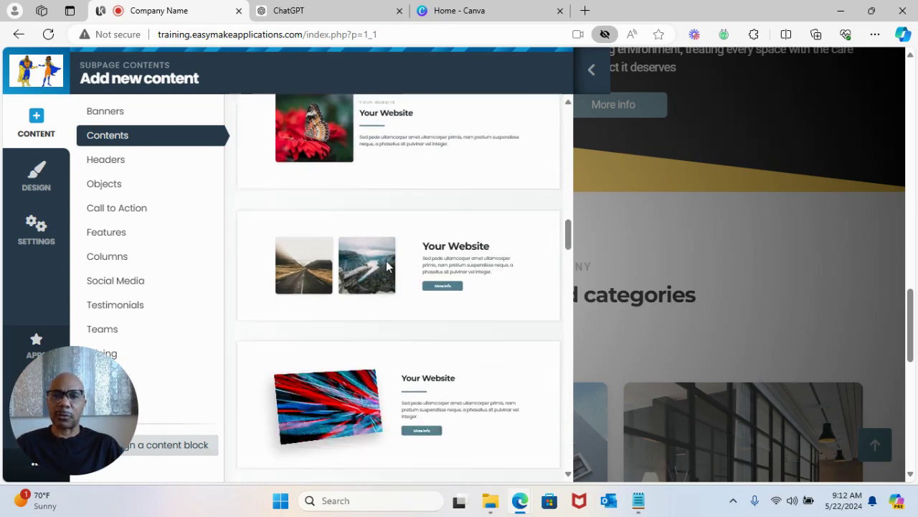
scroll(386, 263, down, 7)
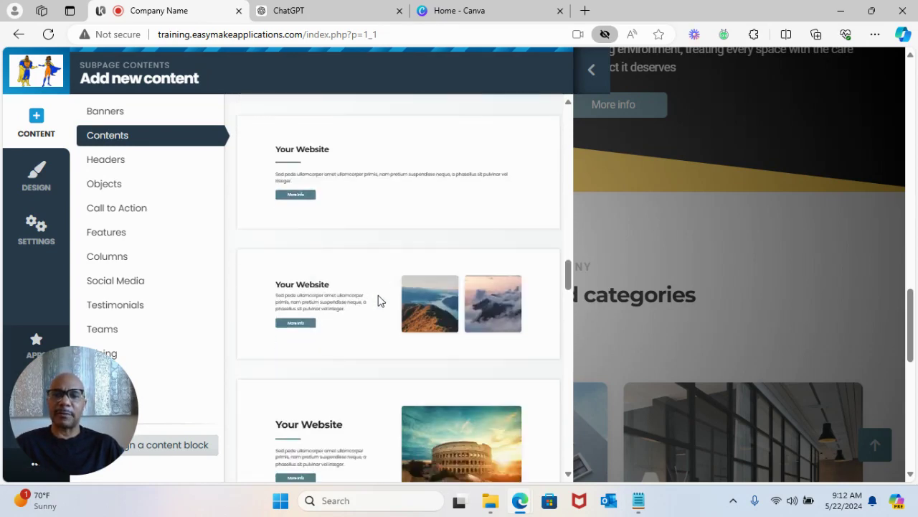
scroll(381, 301, down, 2)
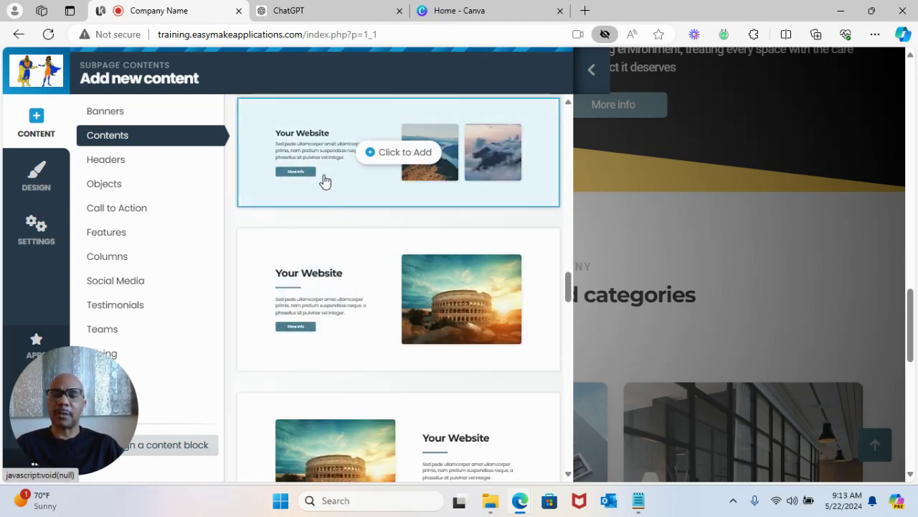
click(290, 140)
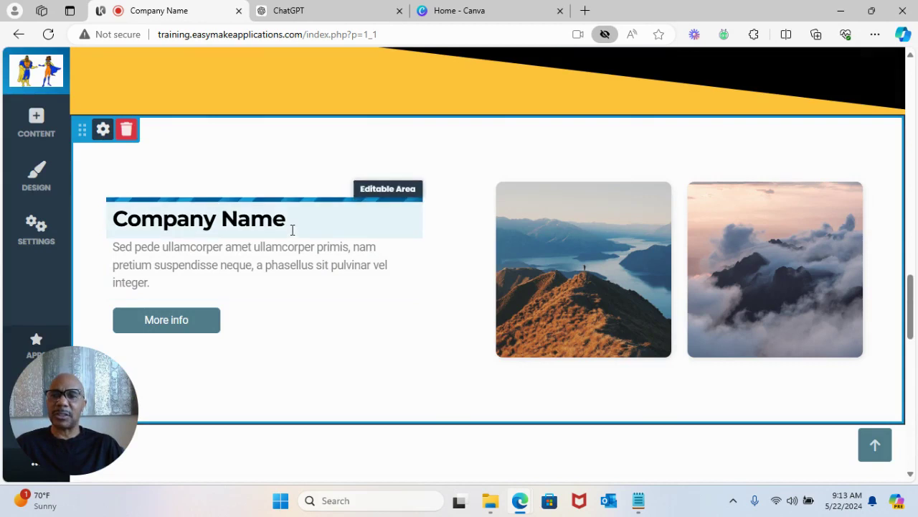
Replace the new block's heading with "Why Choos Us" and save it
click(344, 234)
key(ctrl+a)
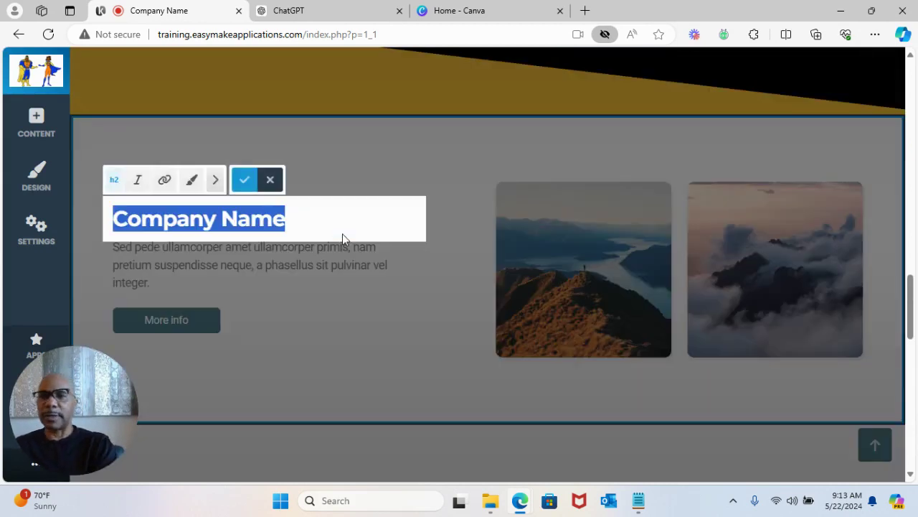
text(Why )
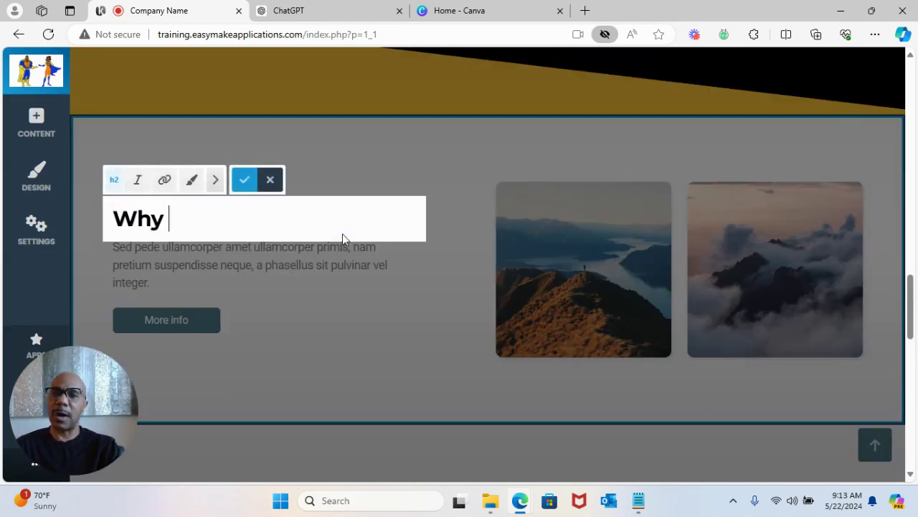
text(choose)
key(BackSpace)
key(BackSpace)
key(BackSpace)
key(BackSpace)
key(BackSpace)
key(BackSpace)
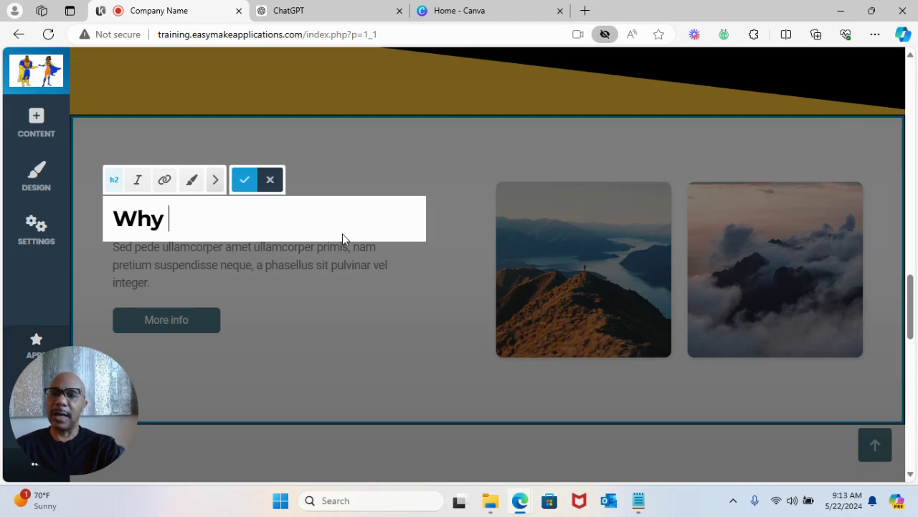
text(Choos us)
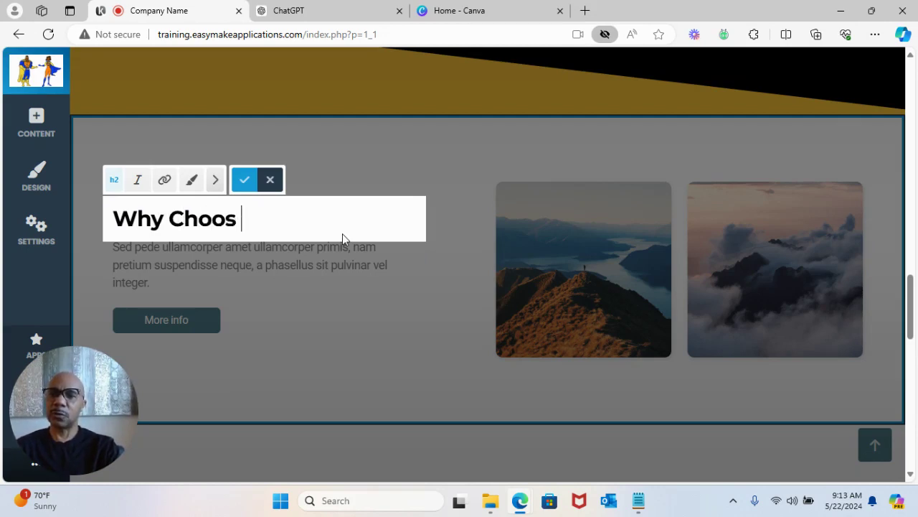
key(BackSpace)
key(BackSpace)
text(Us)
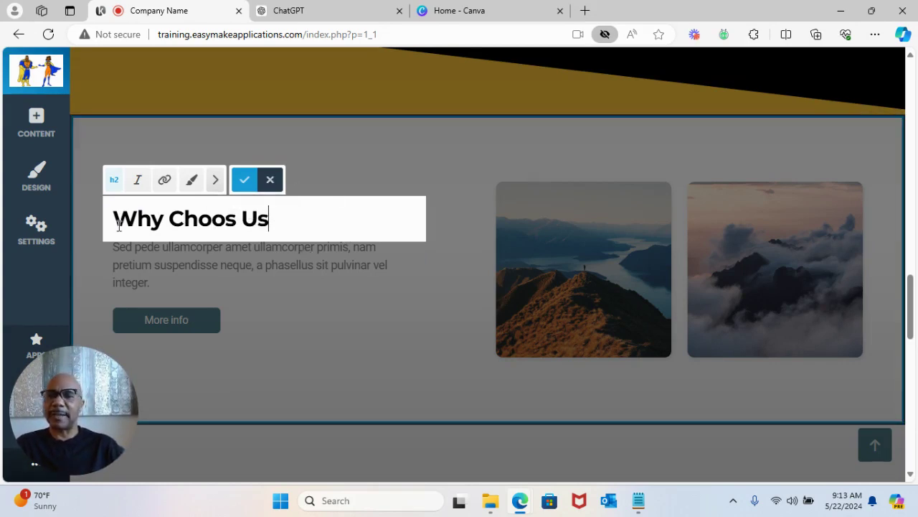
click(247, 186)
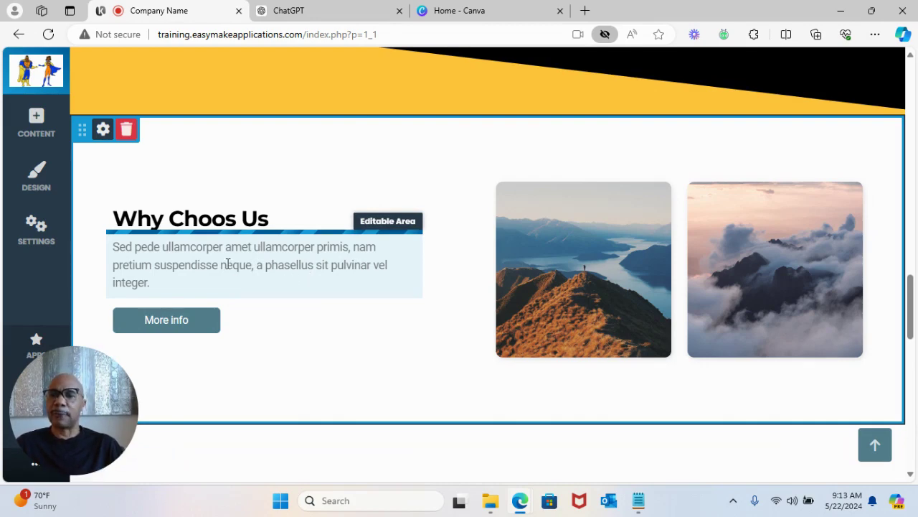
Switch to ChatGPT and write the prompt "Create a blurb for why to Choose Johns Professional cleaning over the competition." in the existing conversation
click(308, 11)
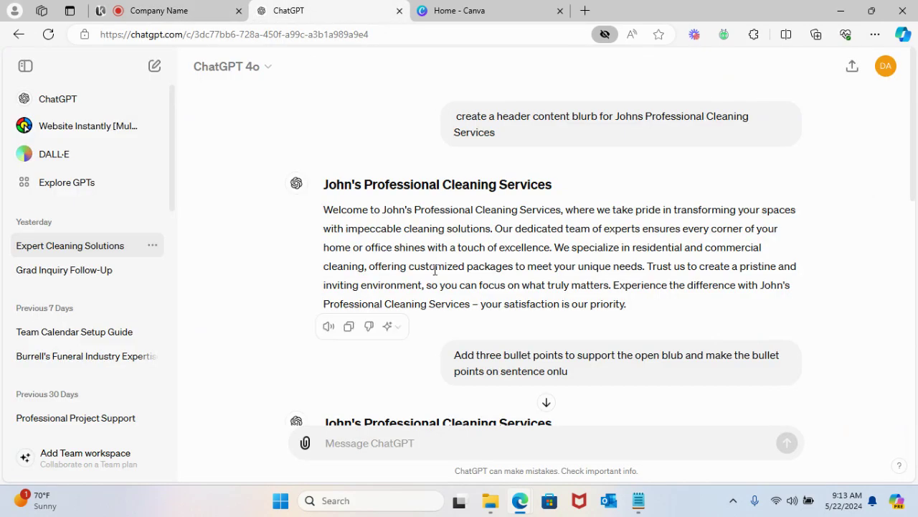
scroll(446, 330, down, 3)
scroll(446, 330, down, 8)
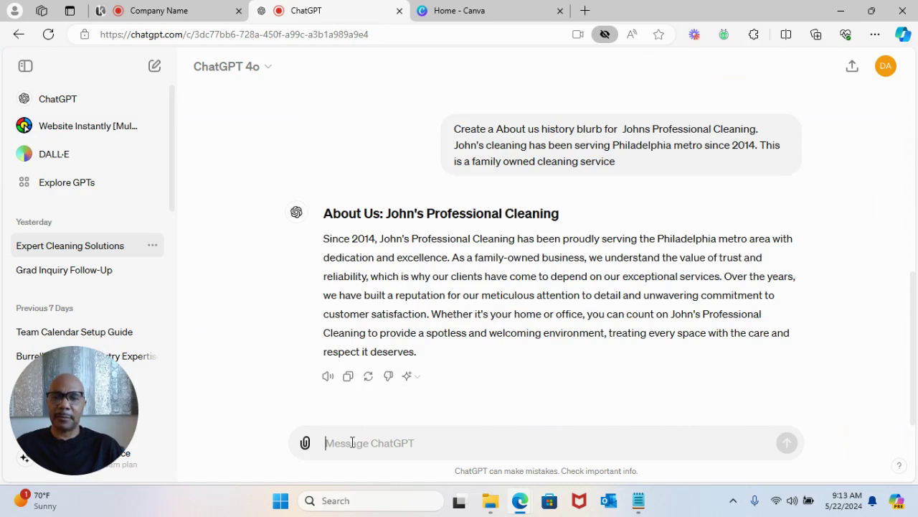
text(Cretre)
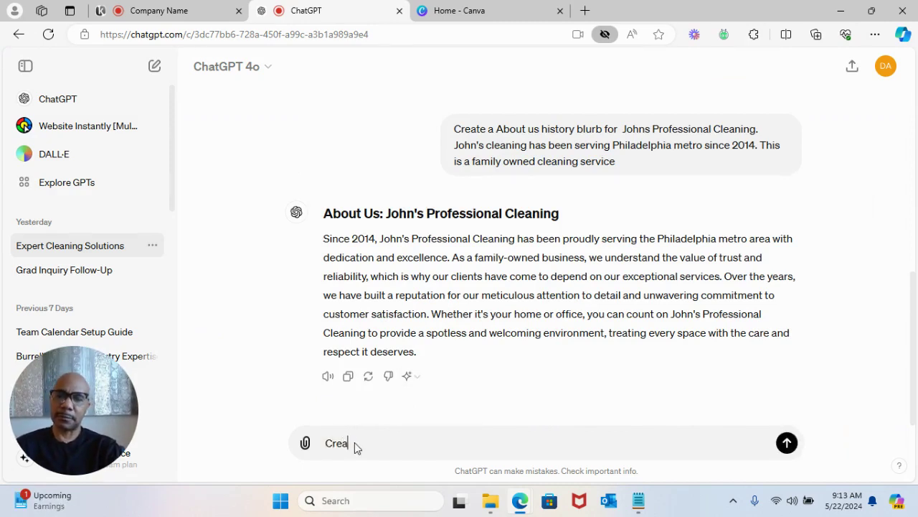
text(t)
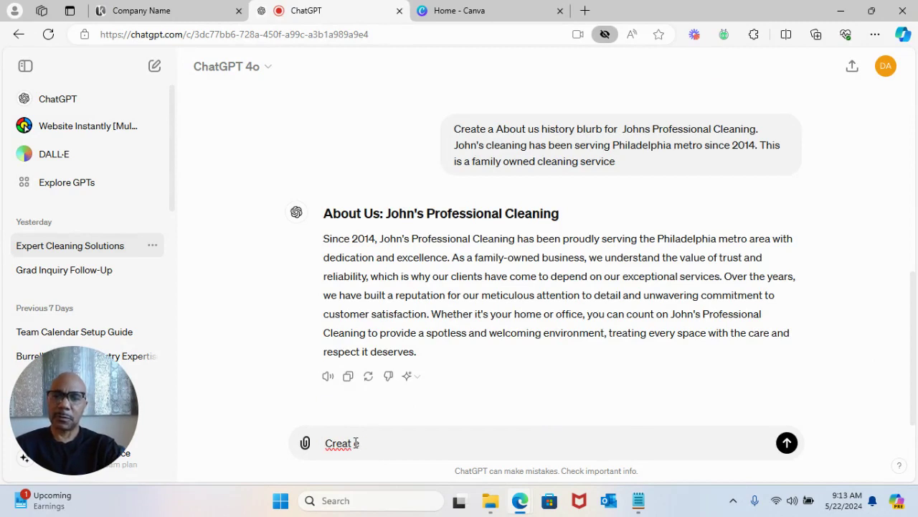
text(e a blurb)
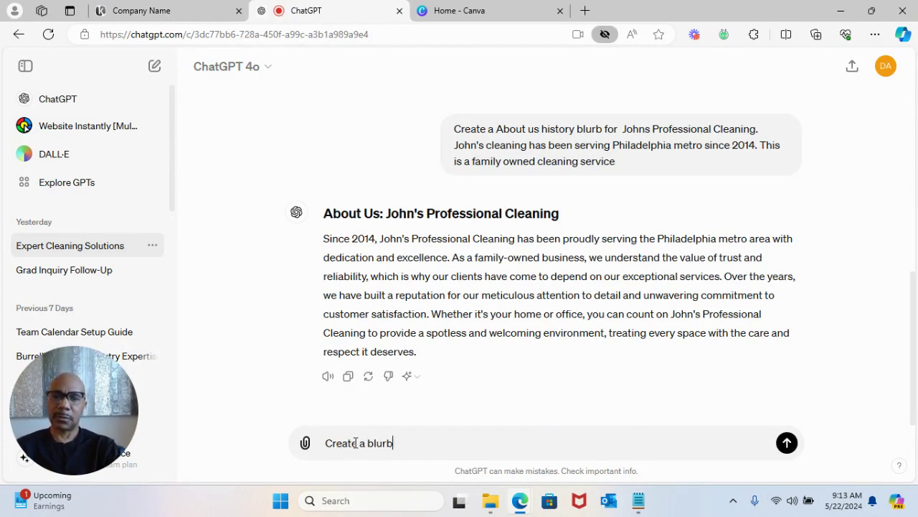
text( for t)
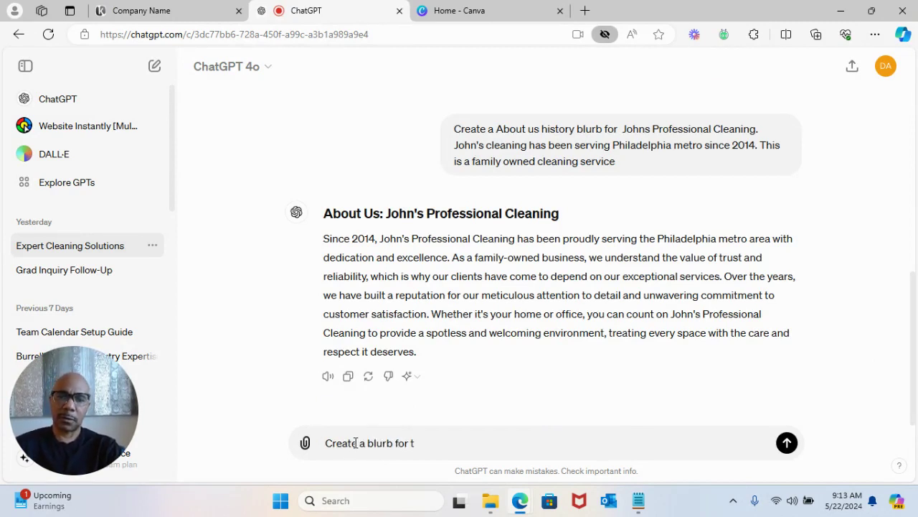
text(why to Cho)
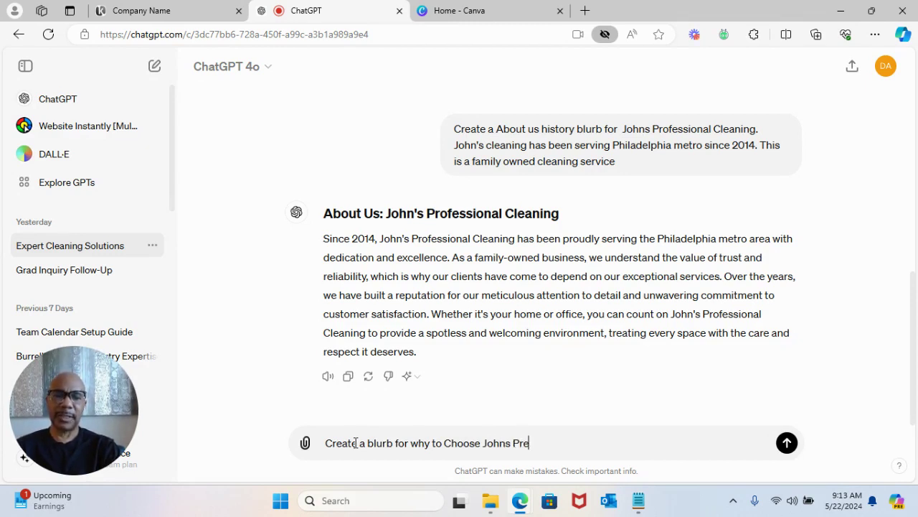
text(ose Johns Profees)
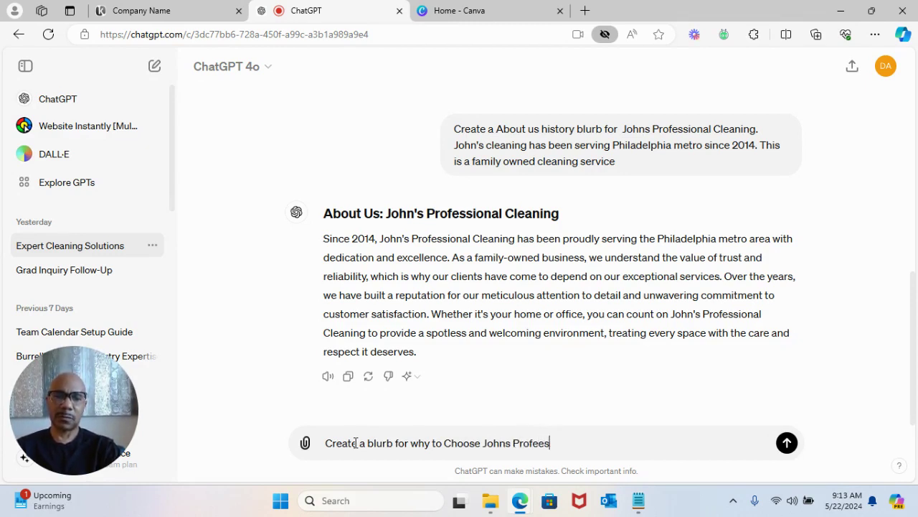
key(BackSpace)
key(BackSpace)
text(ssional cleani)
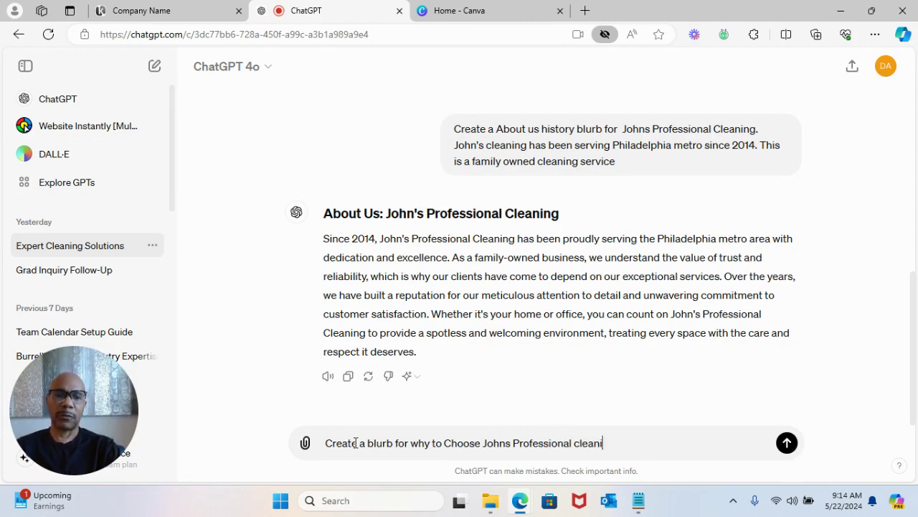
text(ng over the competition.)
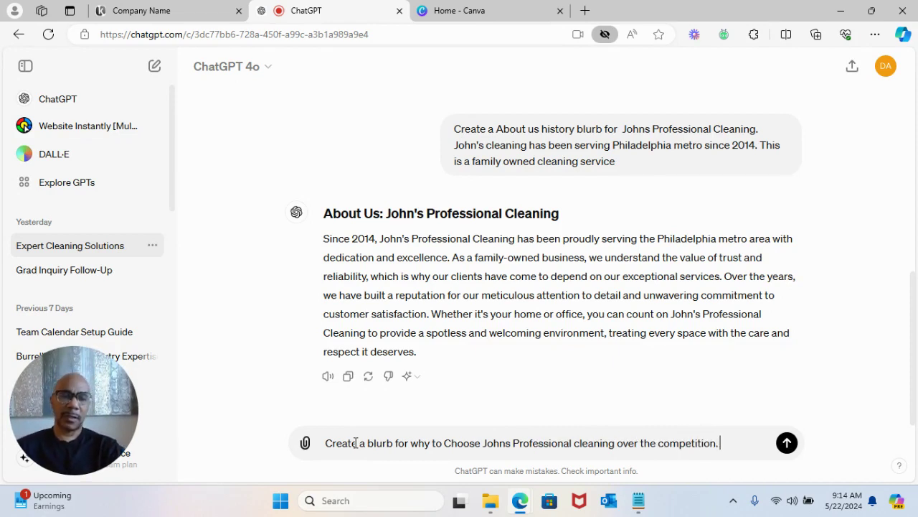
Extend the prompt with "We are dedicated to providing high quality cleaning services with a customer guarantee"
text(  We are d)
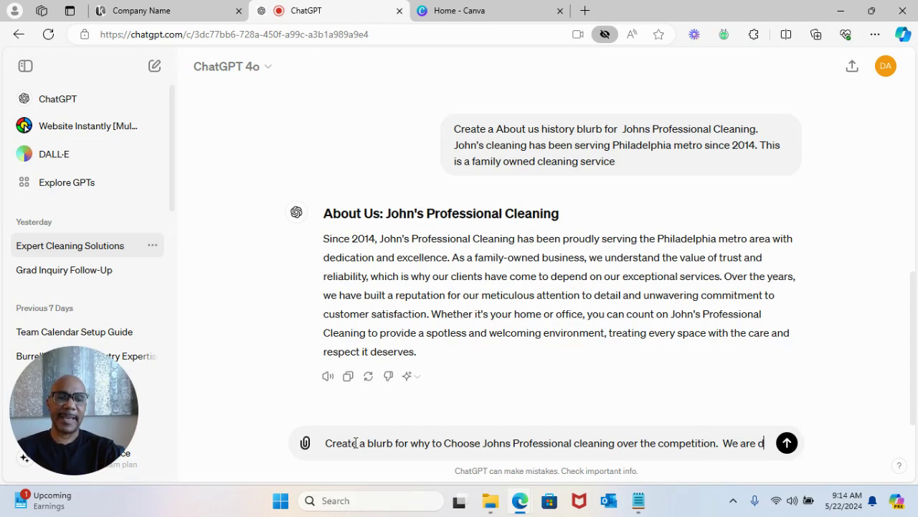
text(e)
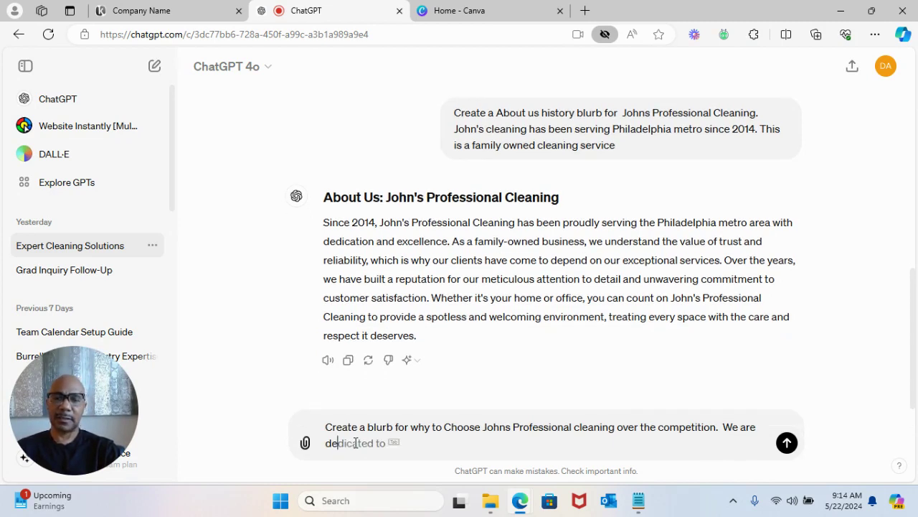
text(dicated)
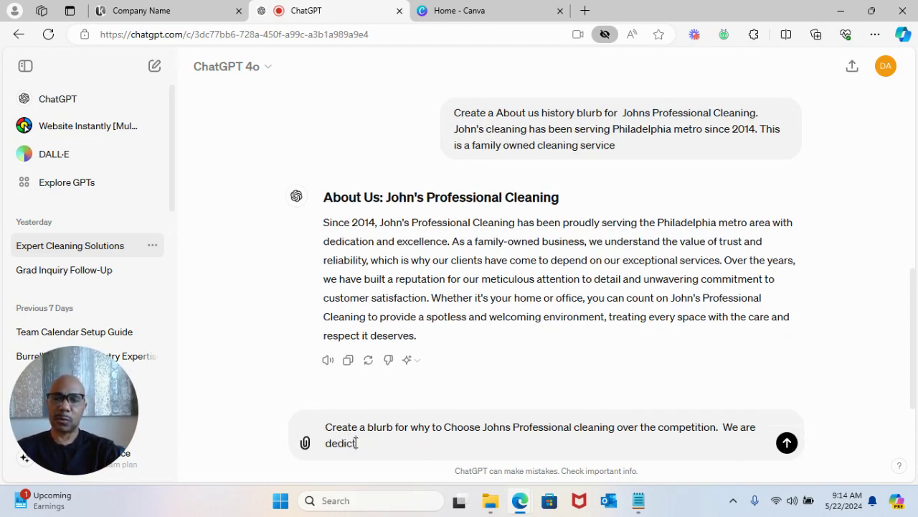
text( to )
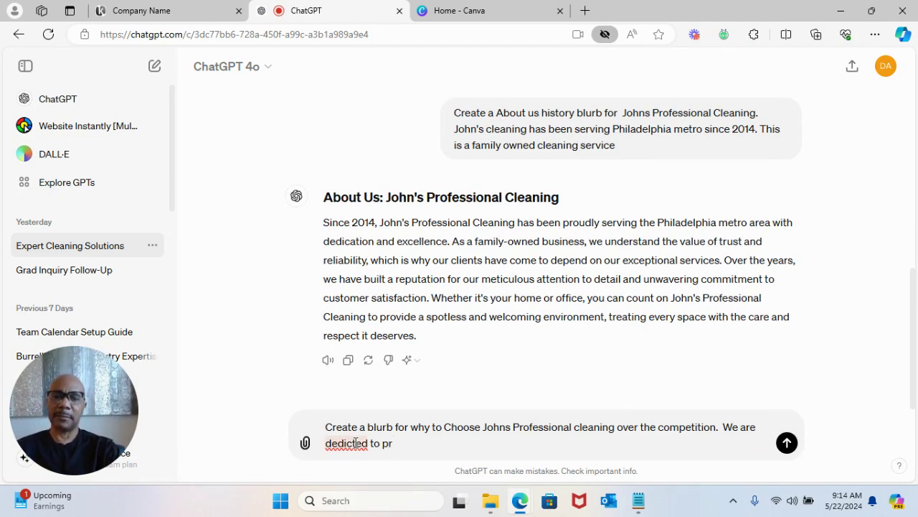
text(pr)
key(BackSpace)
key(BackSpace)
key(BackSpace)
key(BackSpace)
key(BackSpace)
key(BackSpace)
key(BackSpace)
key(BackSpace)
key(BackSpace)
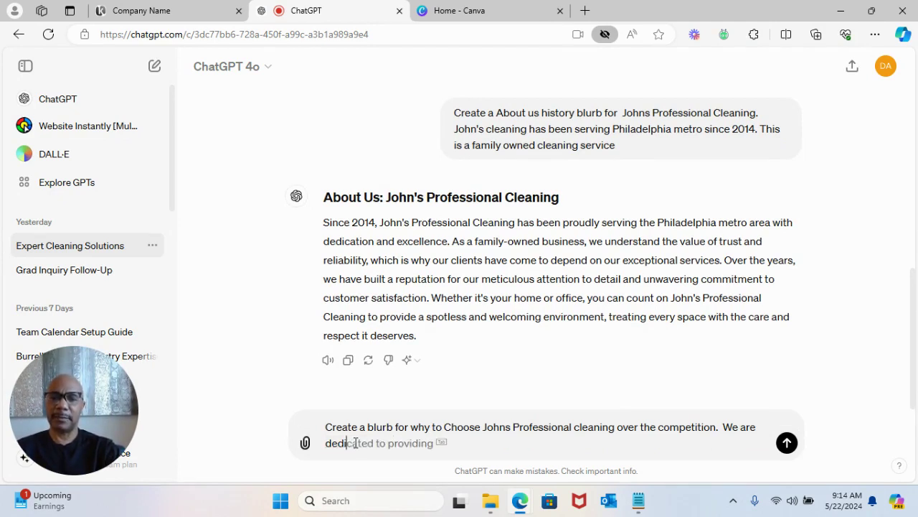
key(Tab)
text(high)
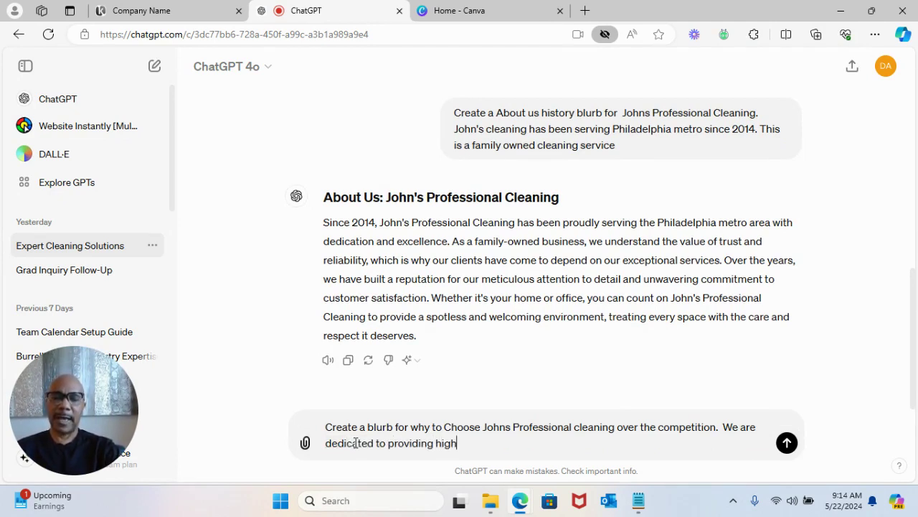
key(Tab)
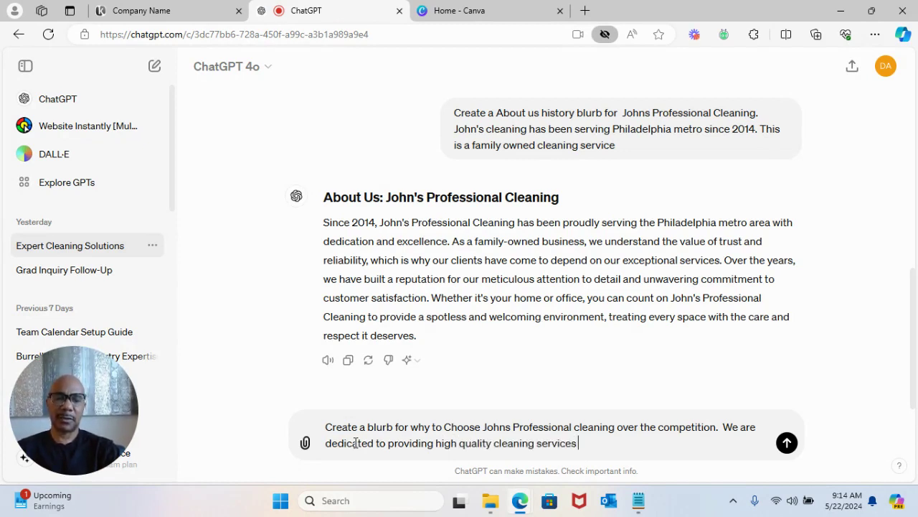
text(with a)
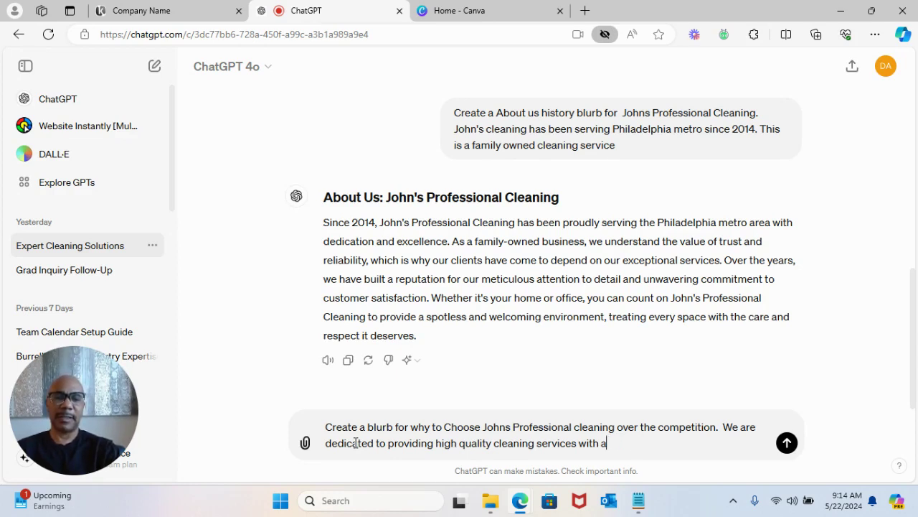
text( moneycustomer gu)
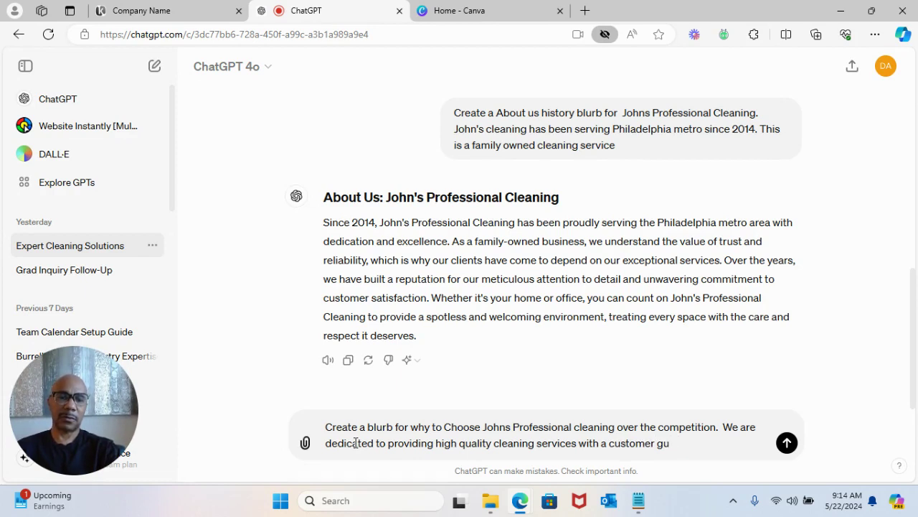
text(arantee)
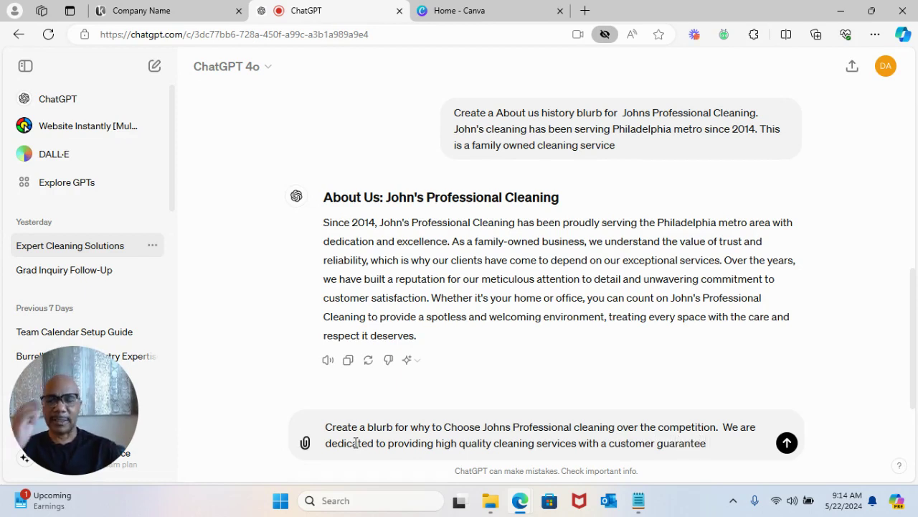
Add the length limit "make this no more than seven lines max" to the prompt and send it
text(. mak)
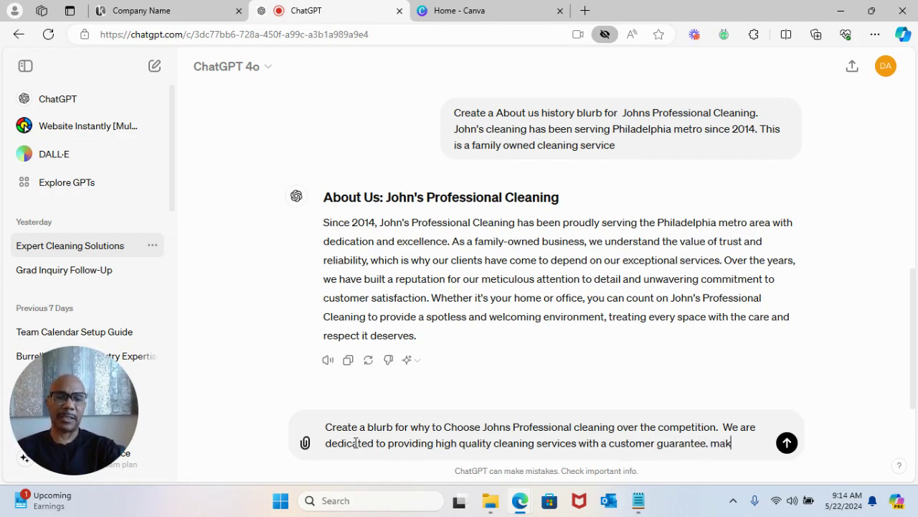
text(e this no m)
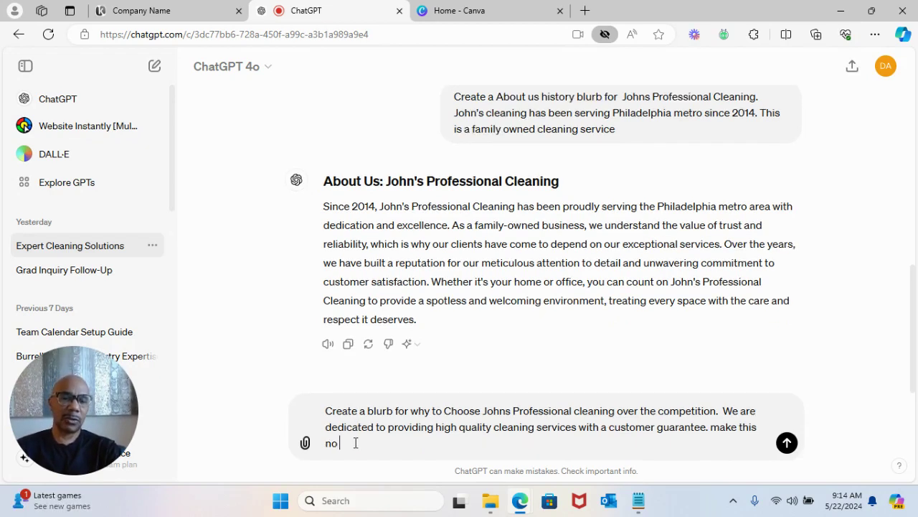
text(ore than )
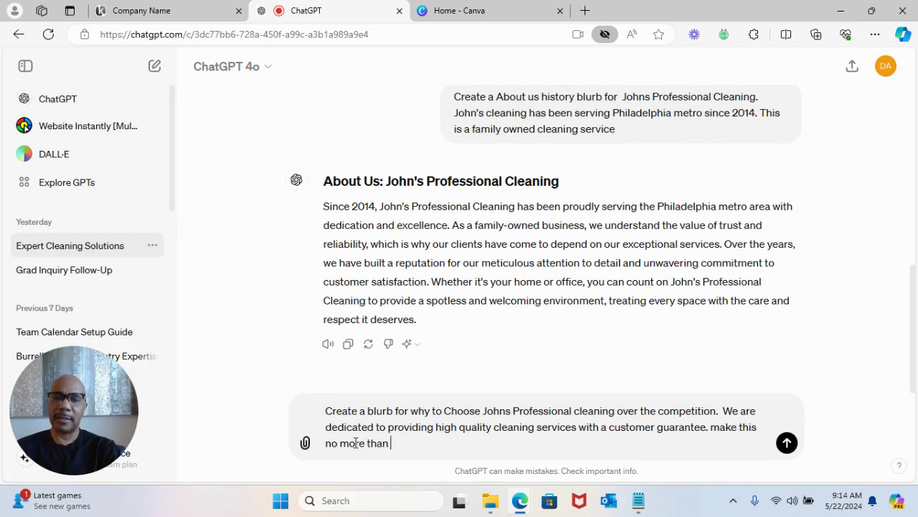
text(sevn)
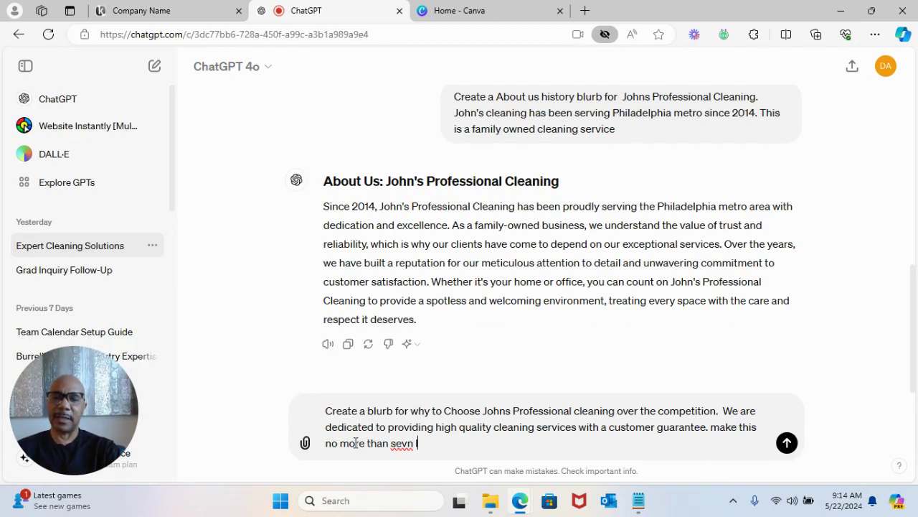
key(BackSpace)
text(en lines max)
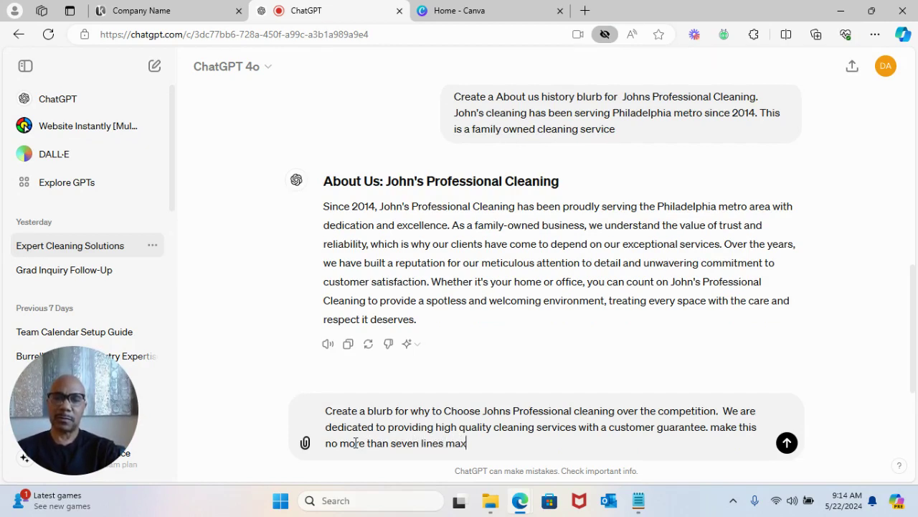
click(788, 444)
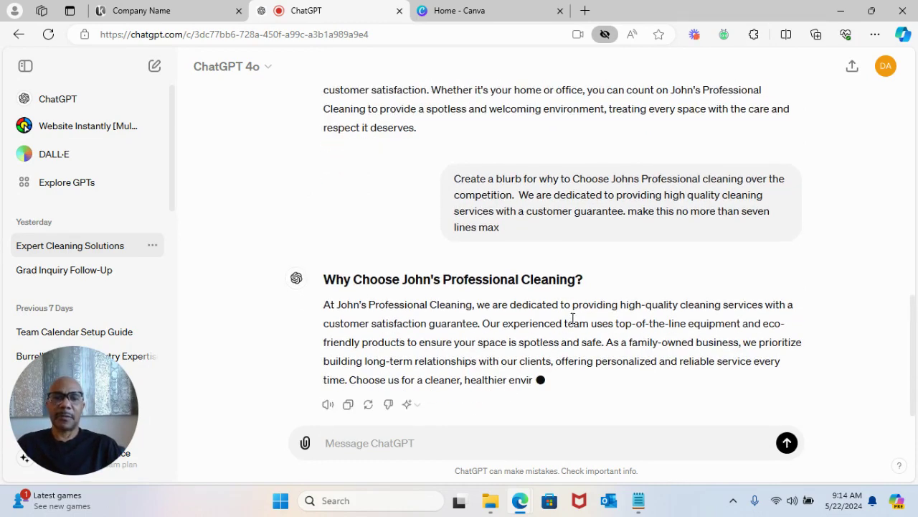
Copy the generated heading "Why Choose John's Professional Cleaning?" from ChatGPT and switch to the website to replace the "Why Choos Us" heading with it
scroll(579, 282, down, 1)
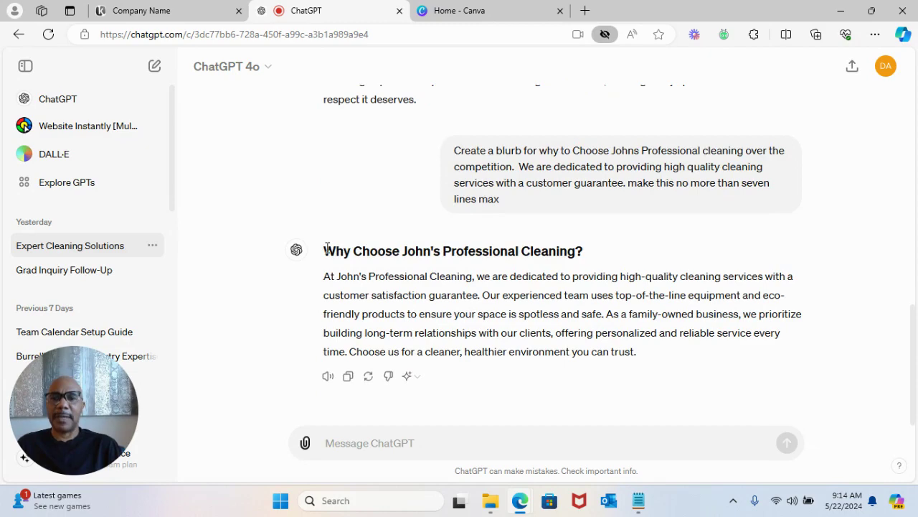
drag(327, 248, 585, 262)
key(ctrl+c)
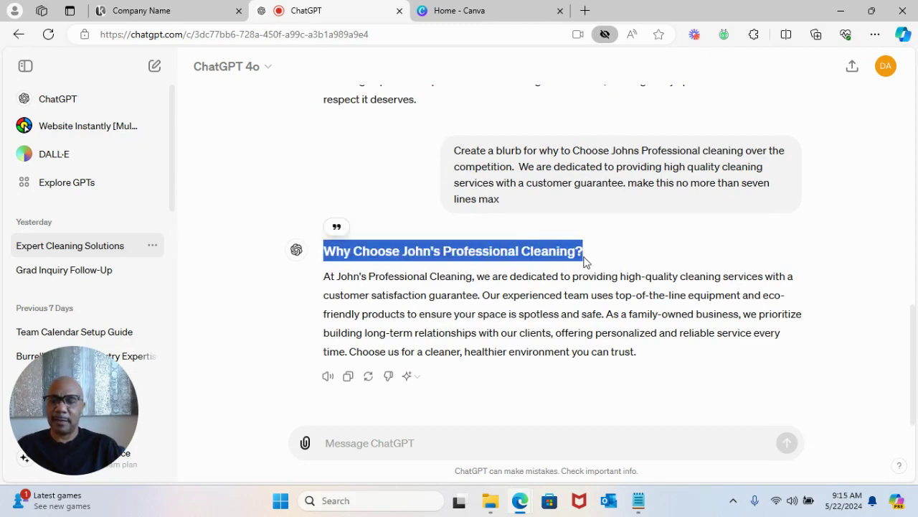
click(172, 12)
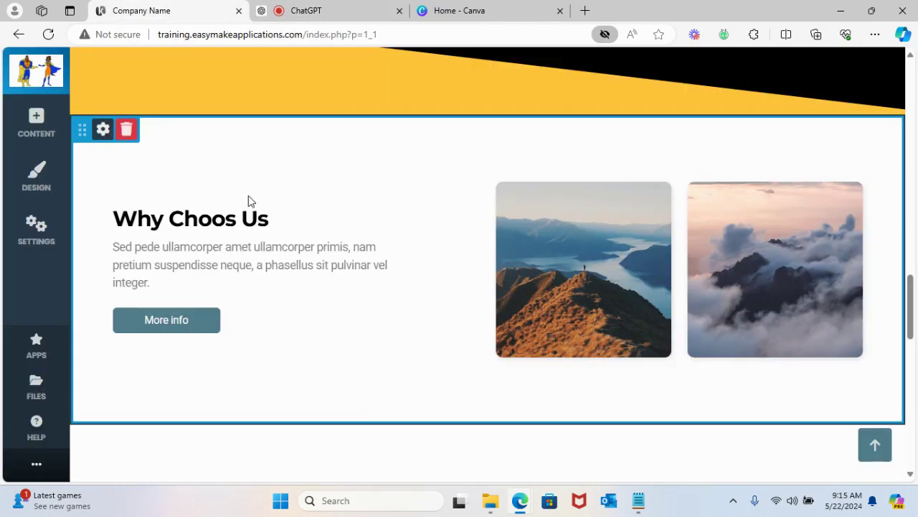
click(226, 219)
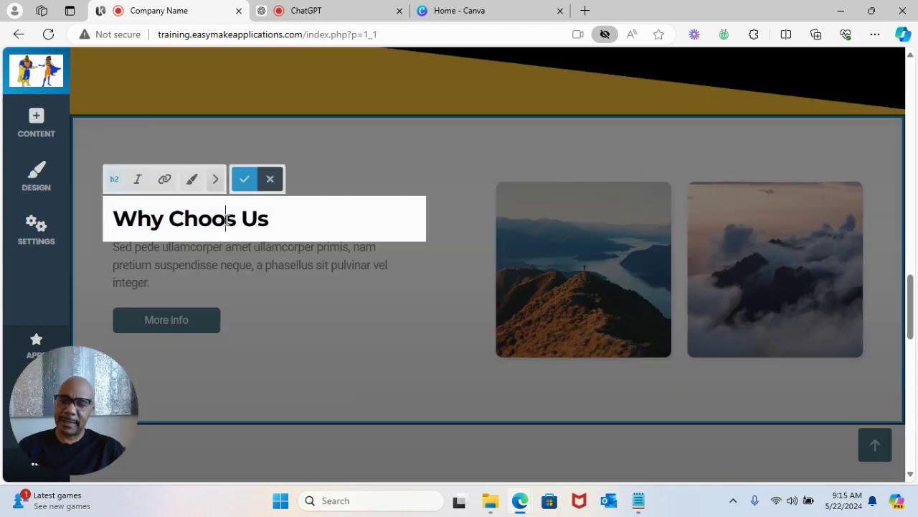
triple_click(226, 219)
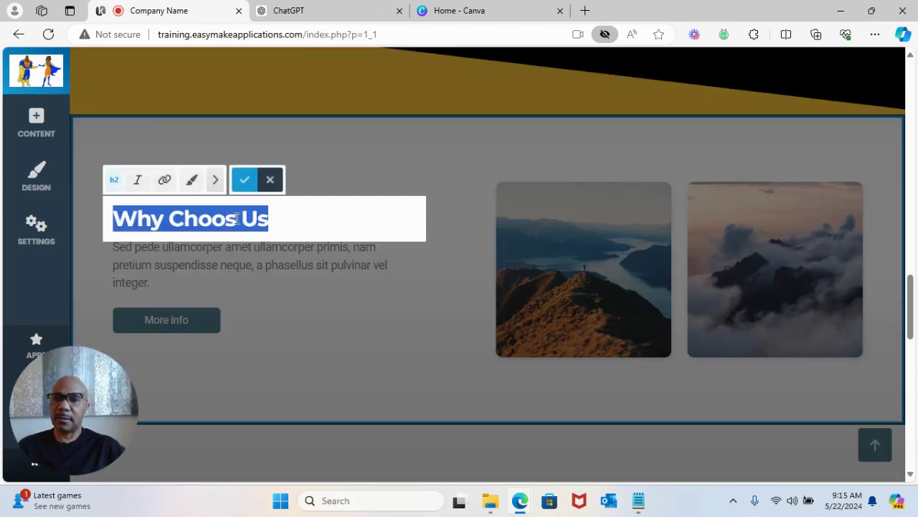
key(ctrl+v)
click(356, 326)
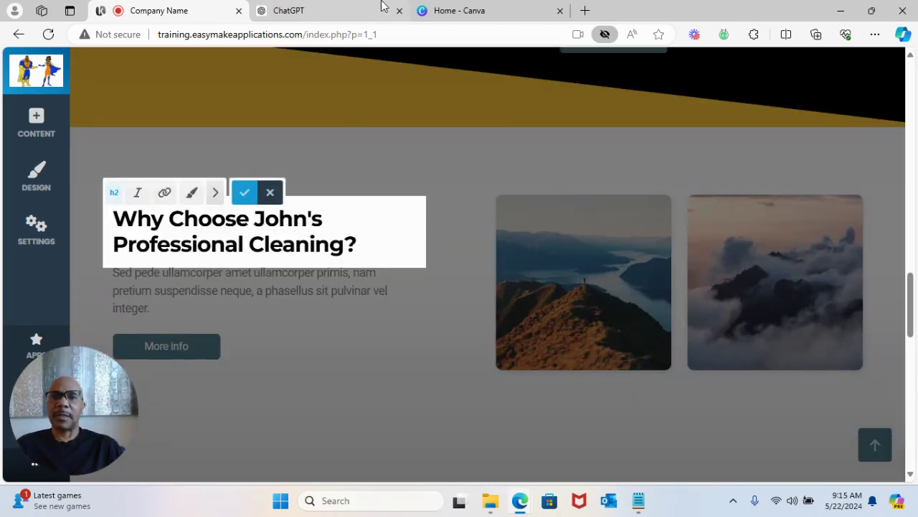
Copy the generated blurb paragraph from ChatGPT, replace the placeholder text under the website block's heading with it, and save the text
click(308, 10)
drag(629, 336, 352, 276)
click(625, 353)
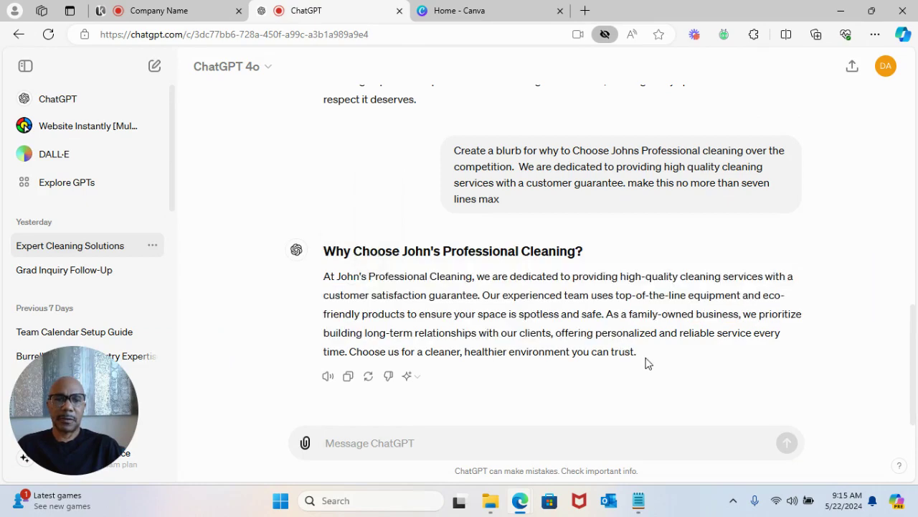
drag(649, 363, 324, 278)
key(ctrl+c)
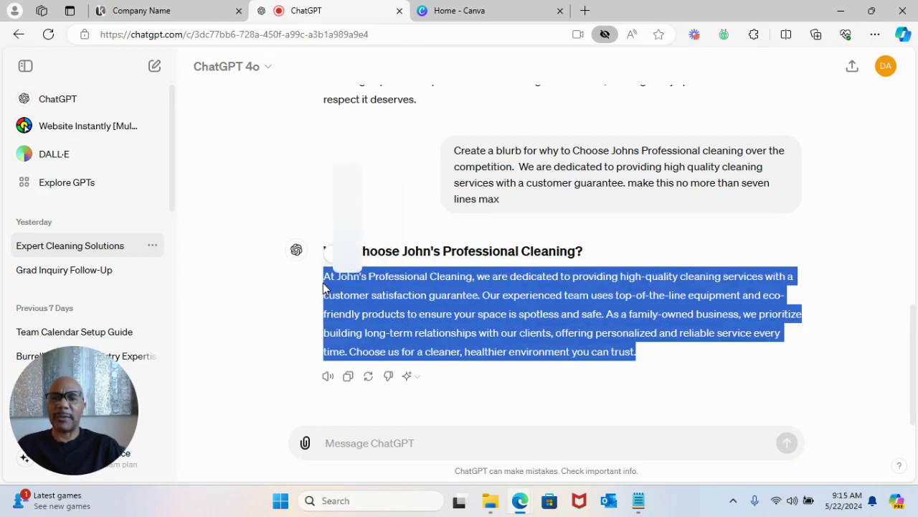
click(165, 10)
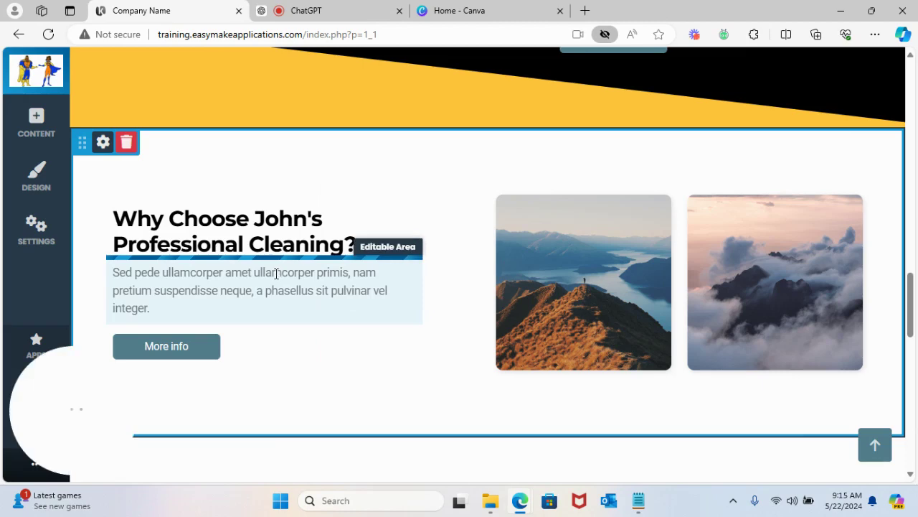
triple_click(276, 274)
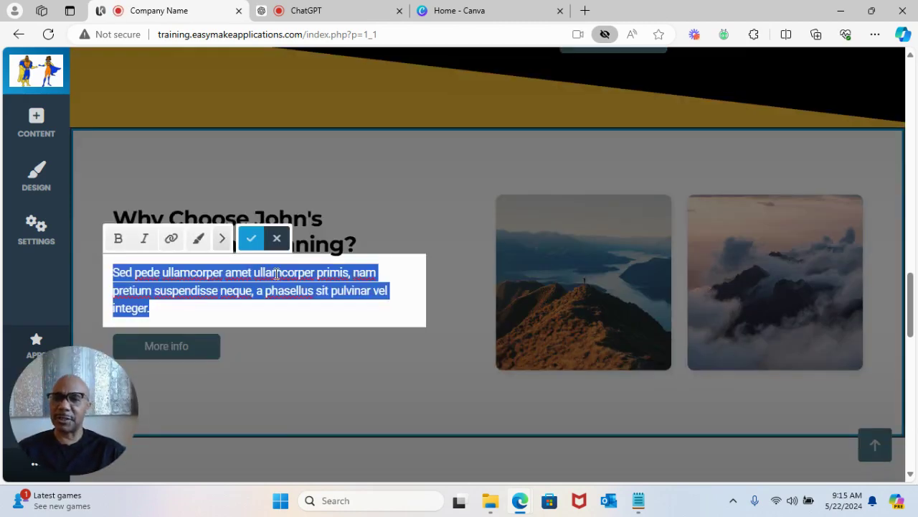
key(ctrl+v)
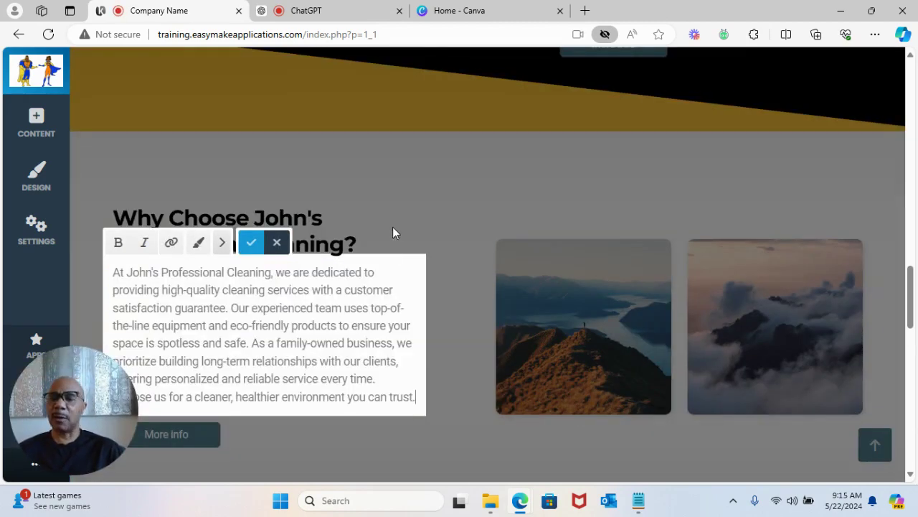
click(252, 246)
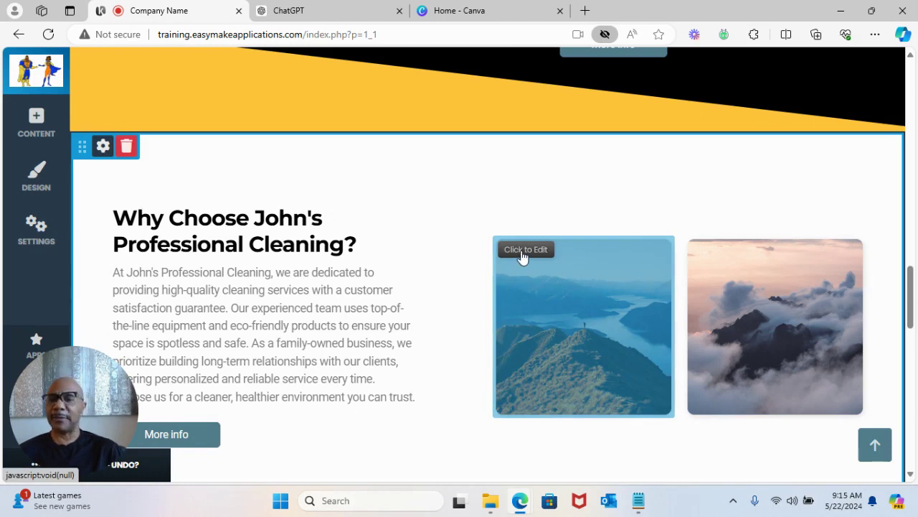
Replace the block's first mountain photo with 2.jpg from My Files and save the image settings
click(521, 255)
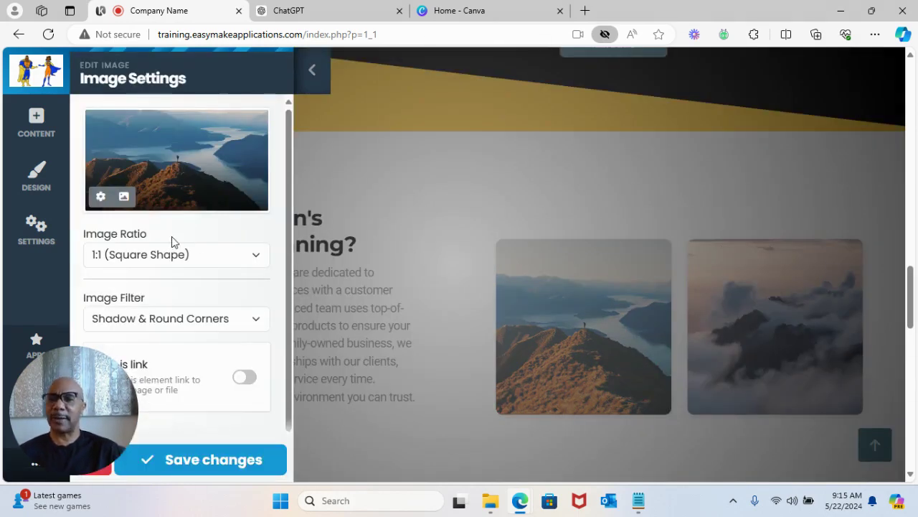
click(124, 198)
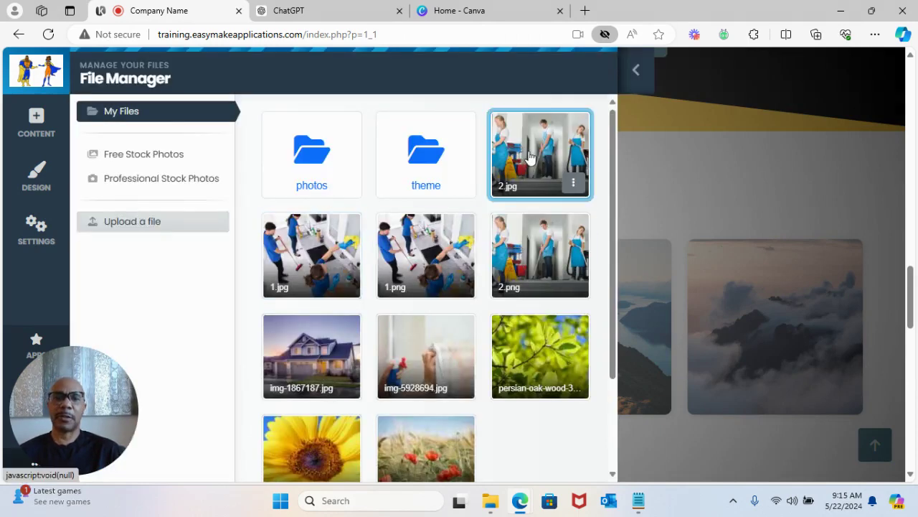
click(528, 158)
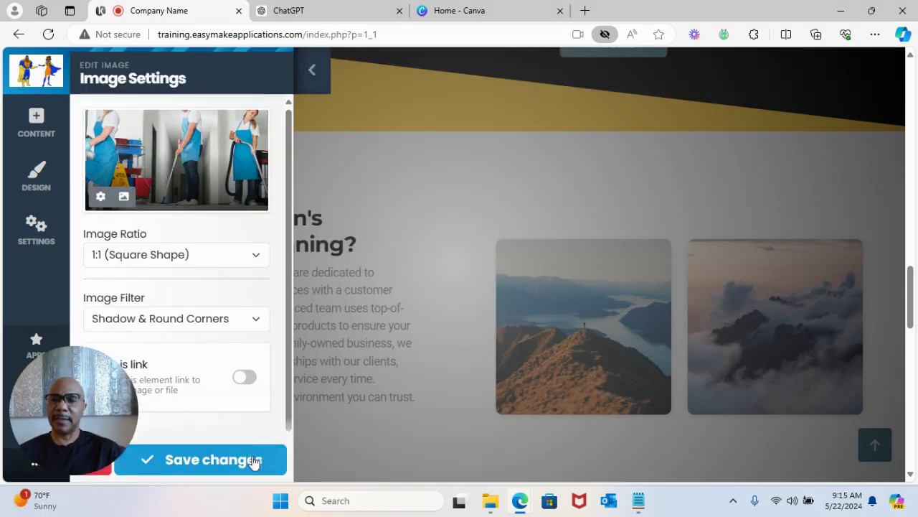
click(252, 463)
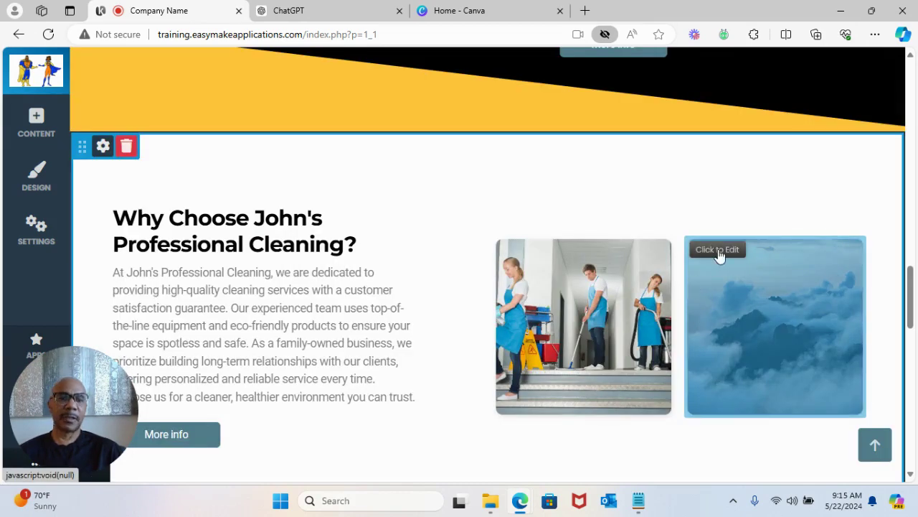
Replace the block's second photo, the cloudy mountains, with 1.jpg from My Files and save the image settings
click(720, 254)
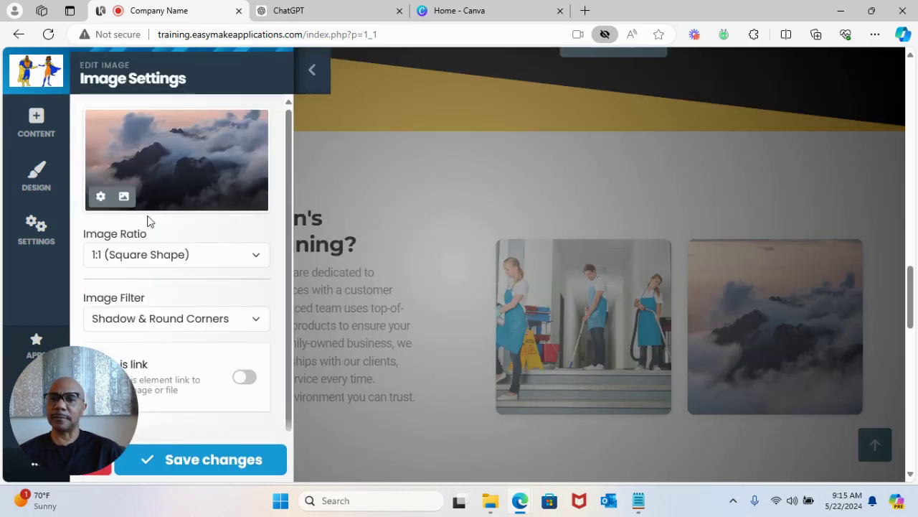
click(123, 196)
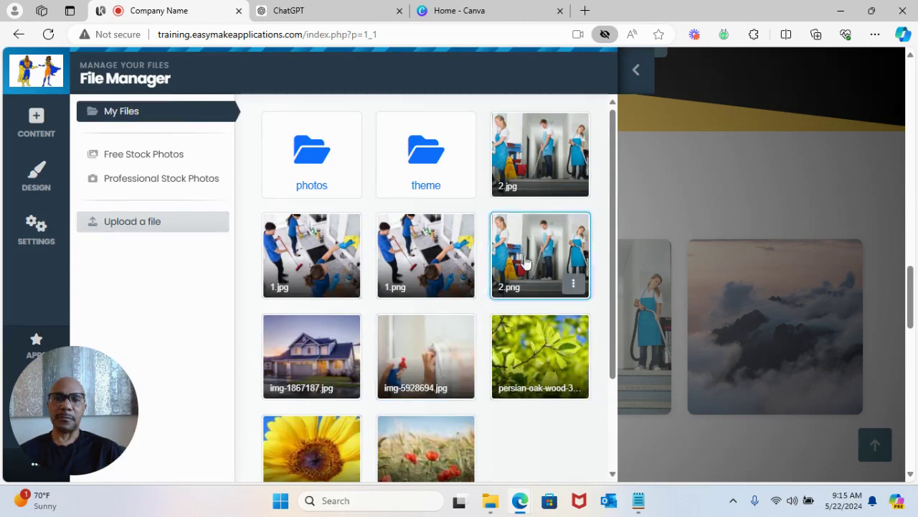
click(305, 254)
click(208, 450)
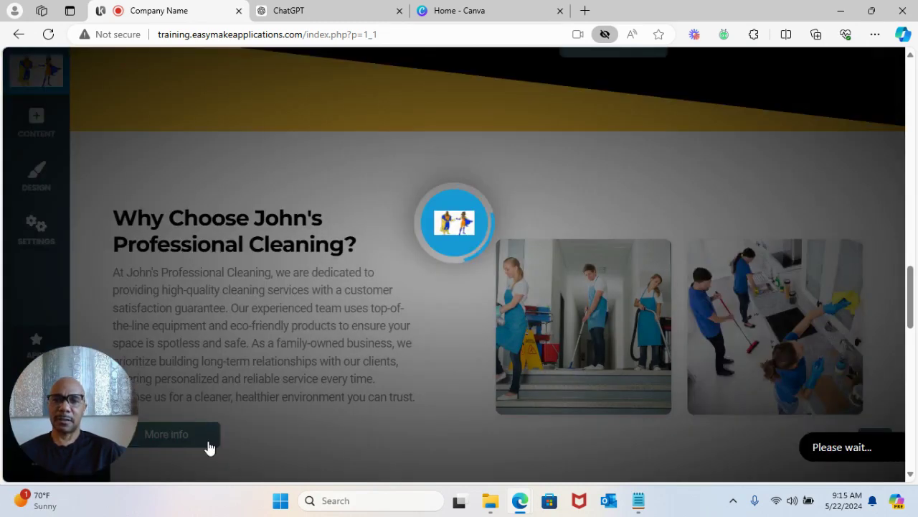
Review the home page from the top banner through the services and history sections down to the "Why Choose John's Professional Cleaning?" block
scroll(537, 291, up, 1)
scroll(534, 283, down, 1)
scroll(531, 284, up, 8)
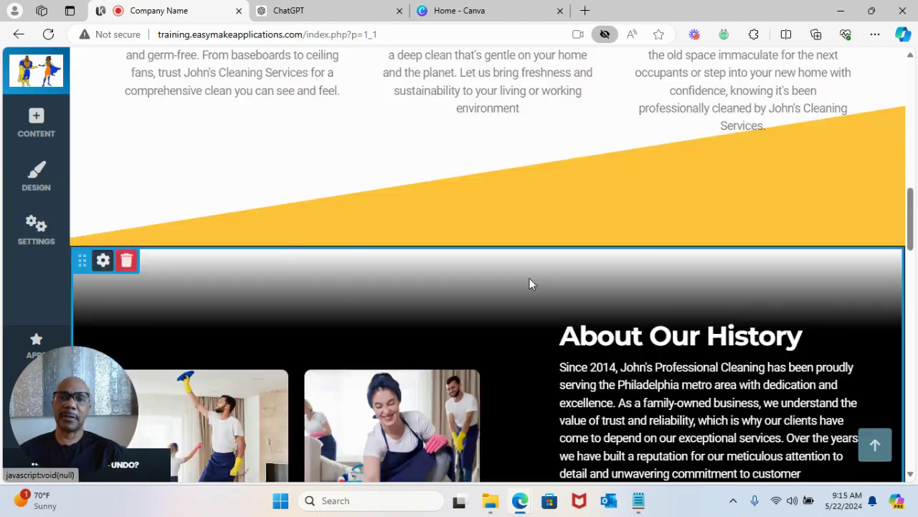
scroll(532, 285, up, 7)
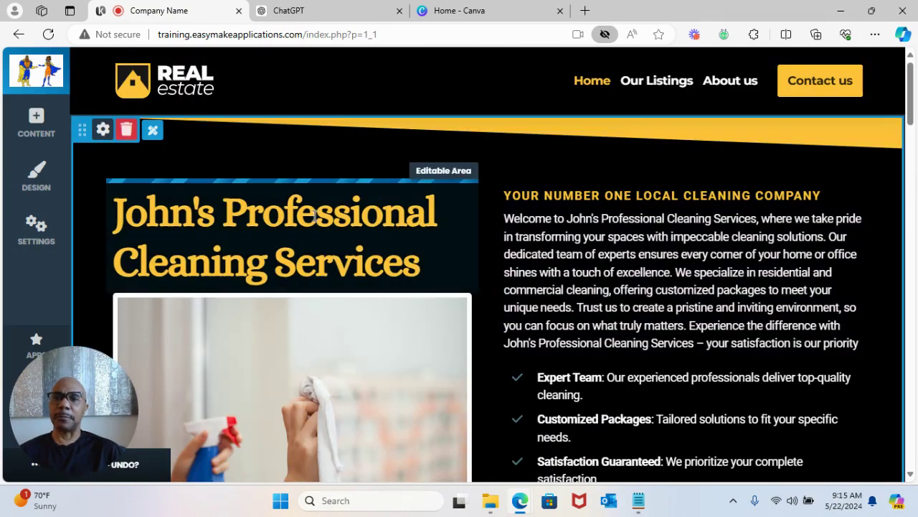
scroll(352, 218, down, 10)
scroll(348, 218, up, 2)
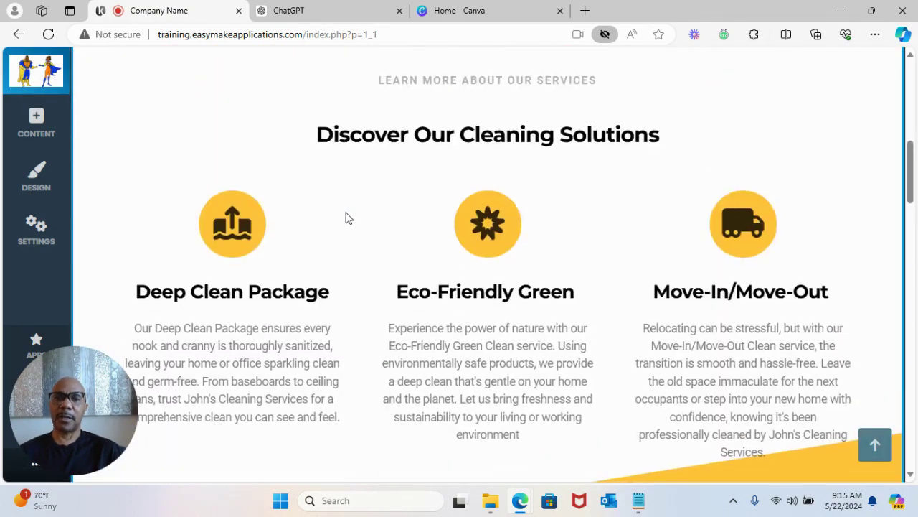
scroll(375, 221, down, 3)
scroll(375, 222, down, 5)
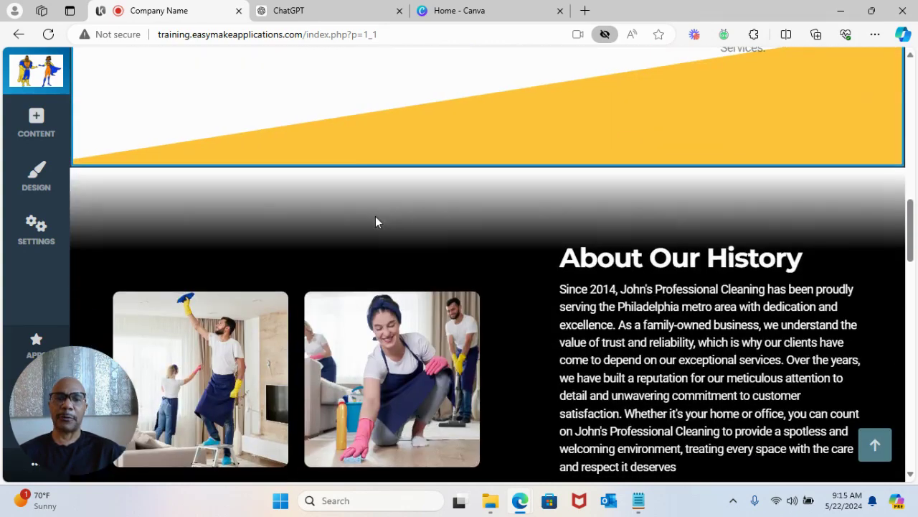
scroll(391, 230, down, 5)
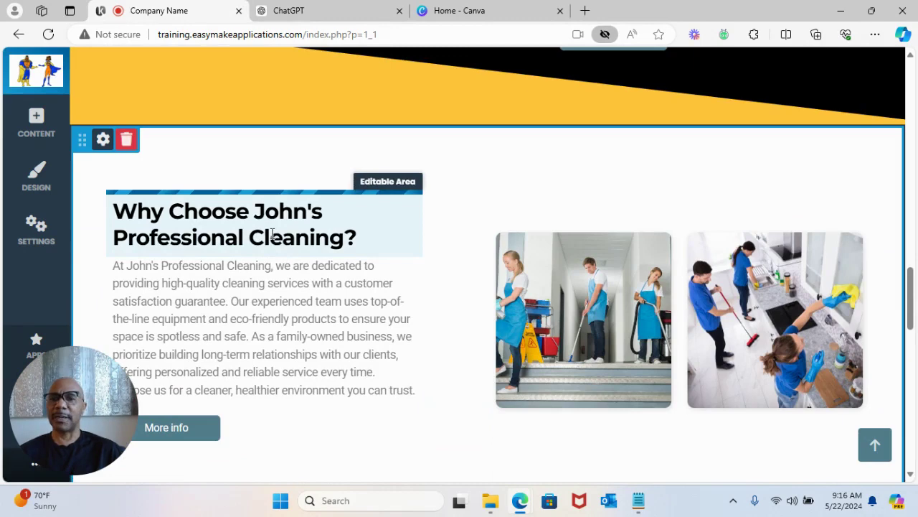
Try the h4 and h5 heading levels on the "Why Choose John's Professional Cleaning?" heading and return it to h2
click(273, 235)
drag(358, 238, 80, 212)
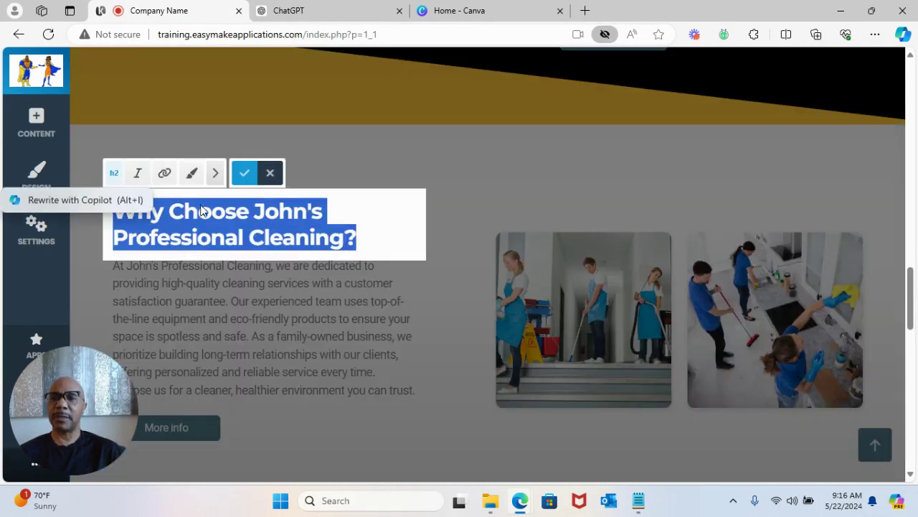
click(115, 175)
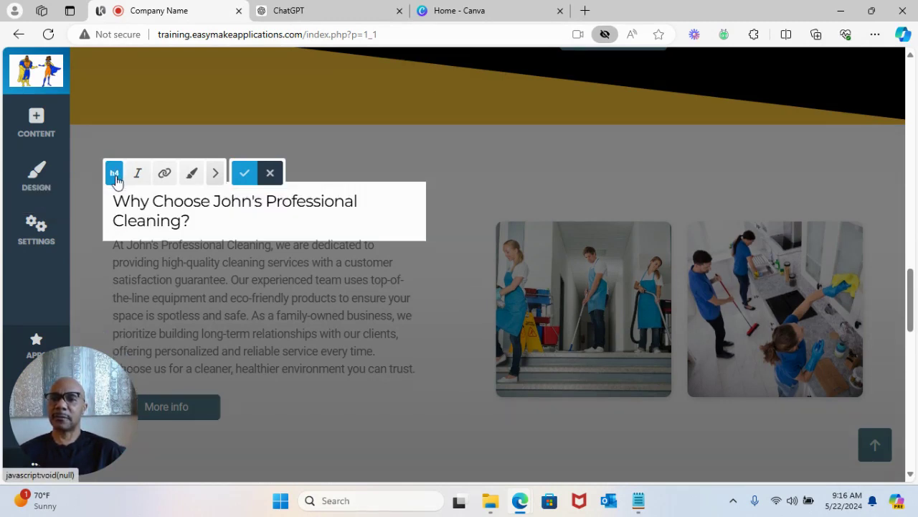
click(114, 176)
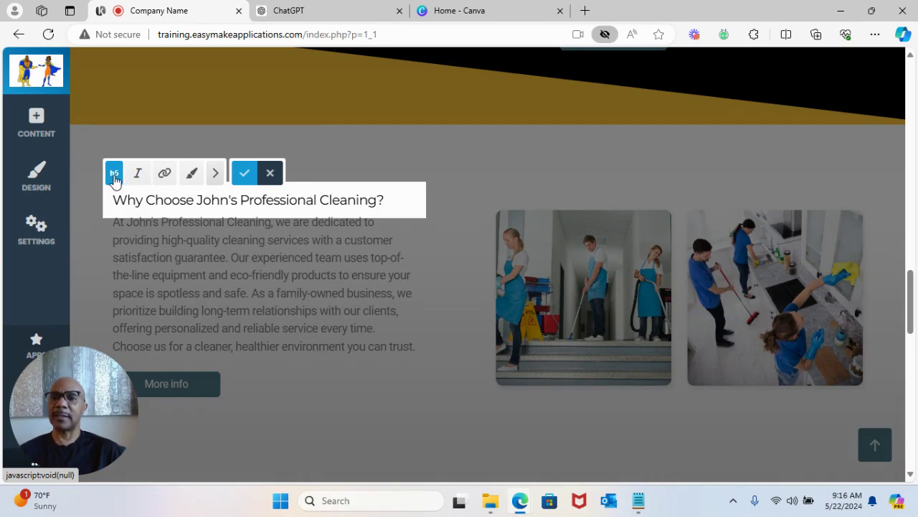
click(115, 175)
click(115, 176)
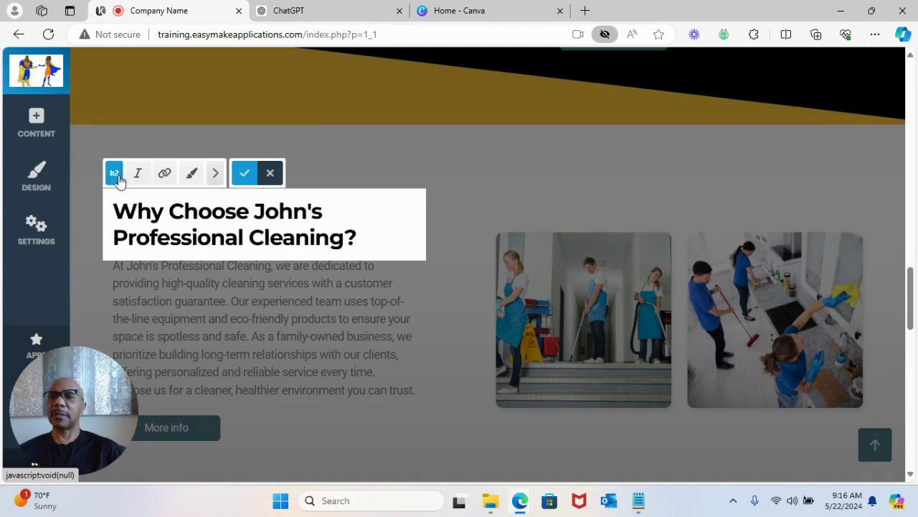
Enlarge the "Why Choose John's Professional Cleaning?" heading by two size increments and save the text
click(214, 180)
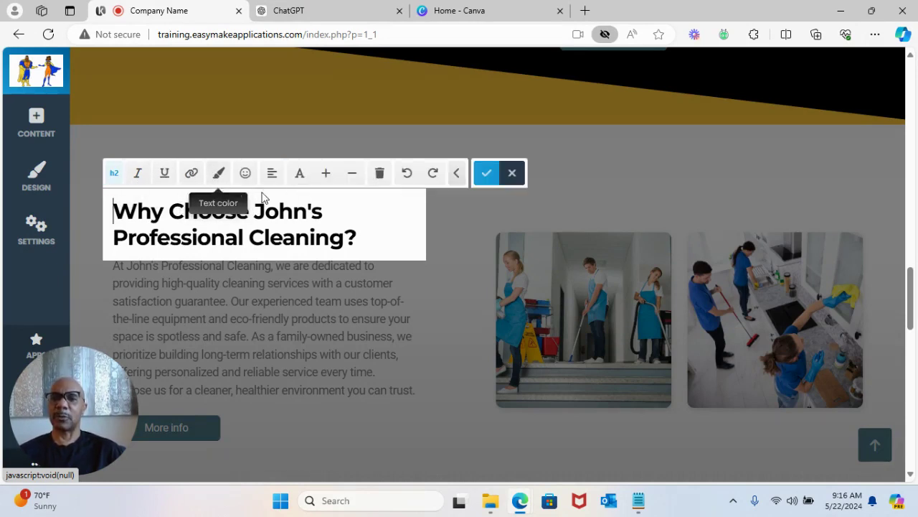
click(325, 178)
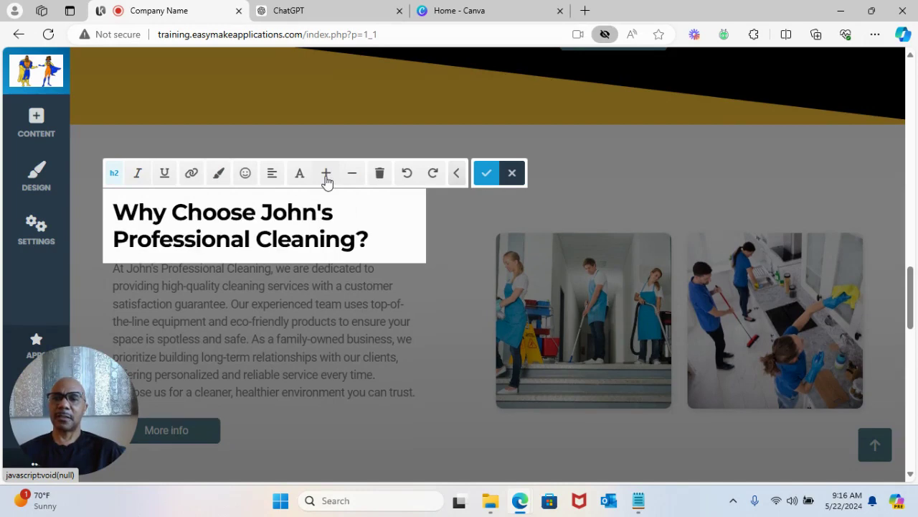
click(326, 178)
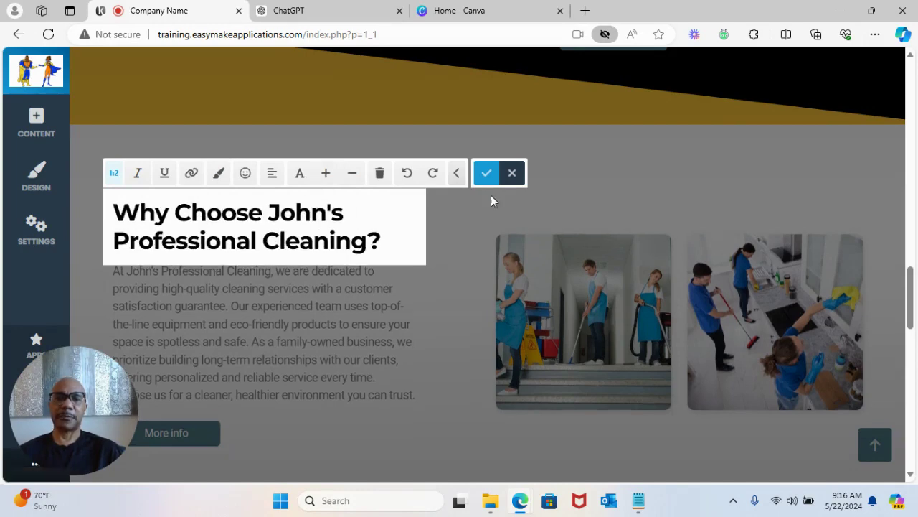
click(424, 239)
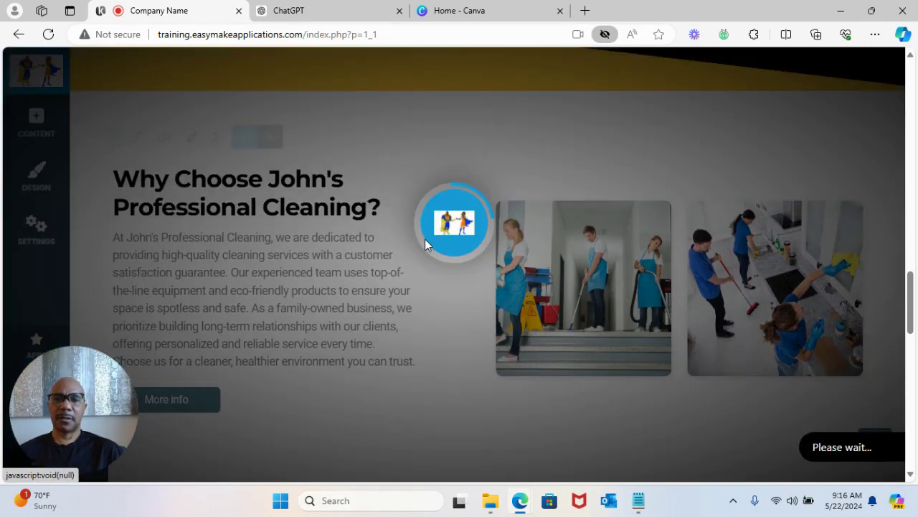
scroll(259, 225, down, 3)
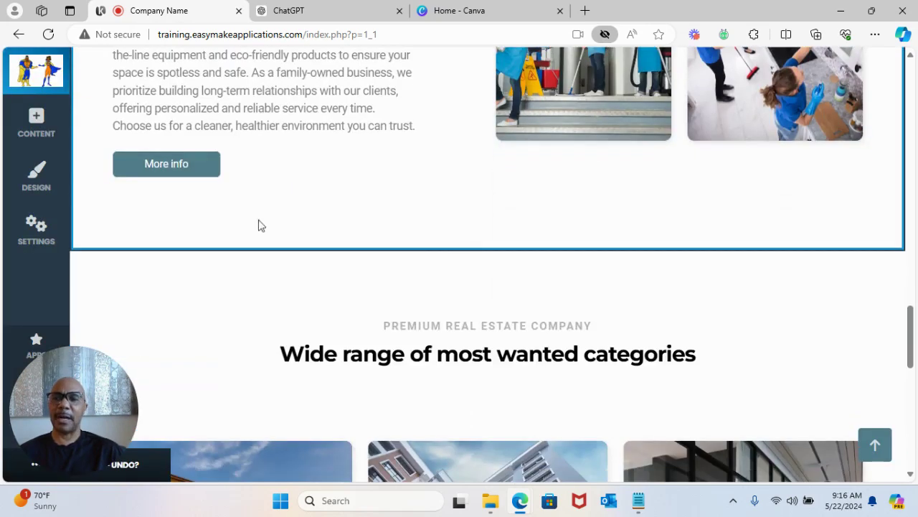
scroll(263, 265, up, 1)
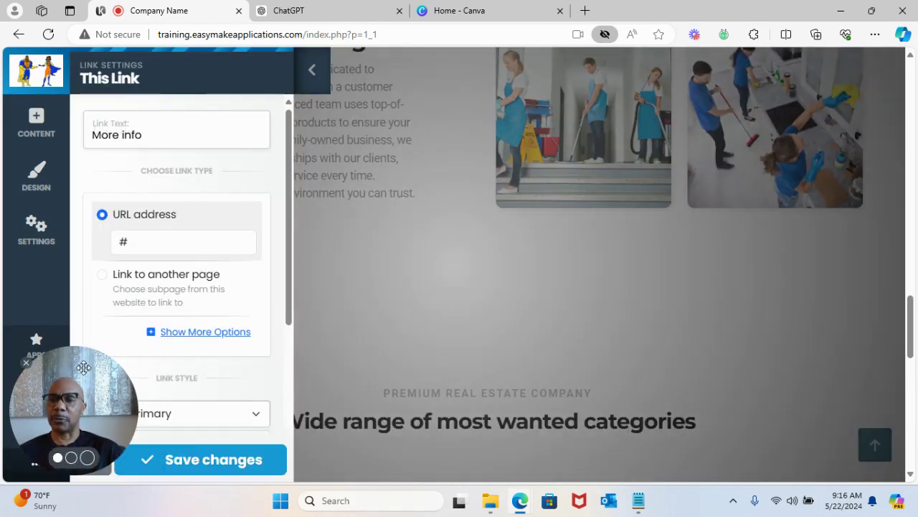
drag(83, 367, 697, 266)
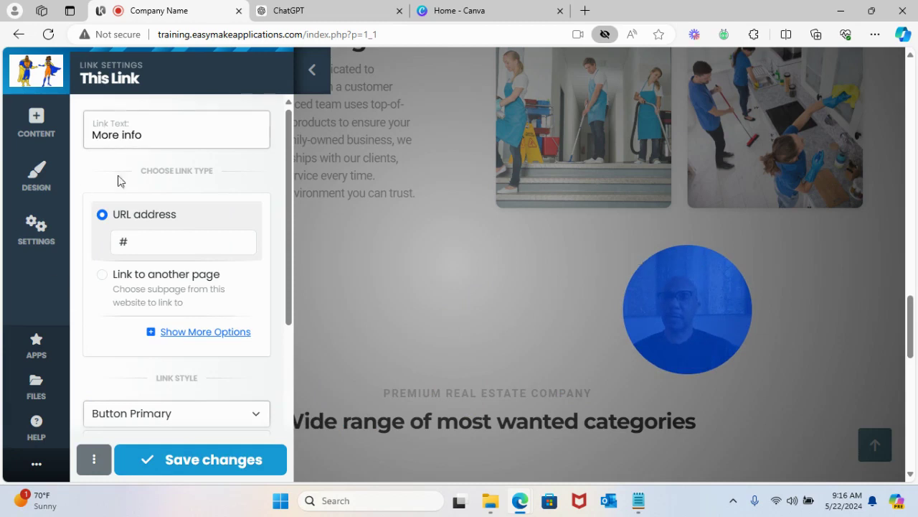
click(93, 463)
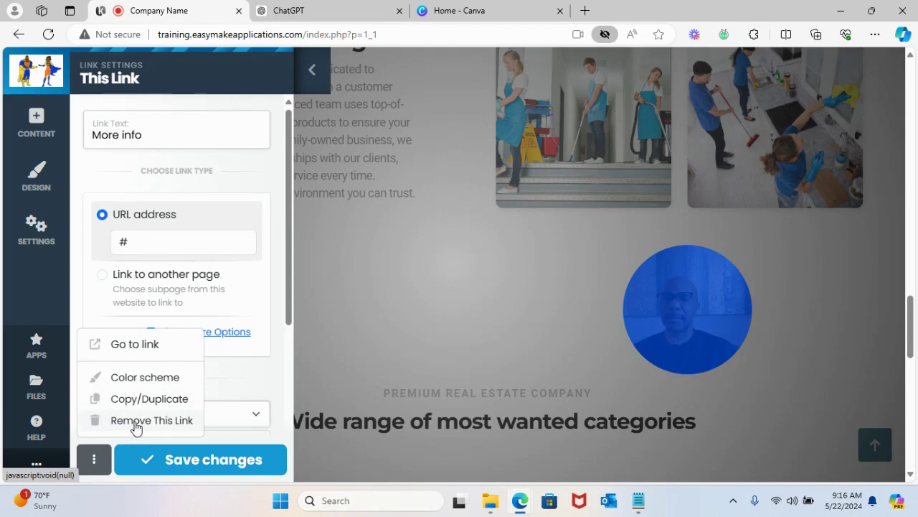
click(312, 70)
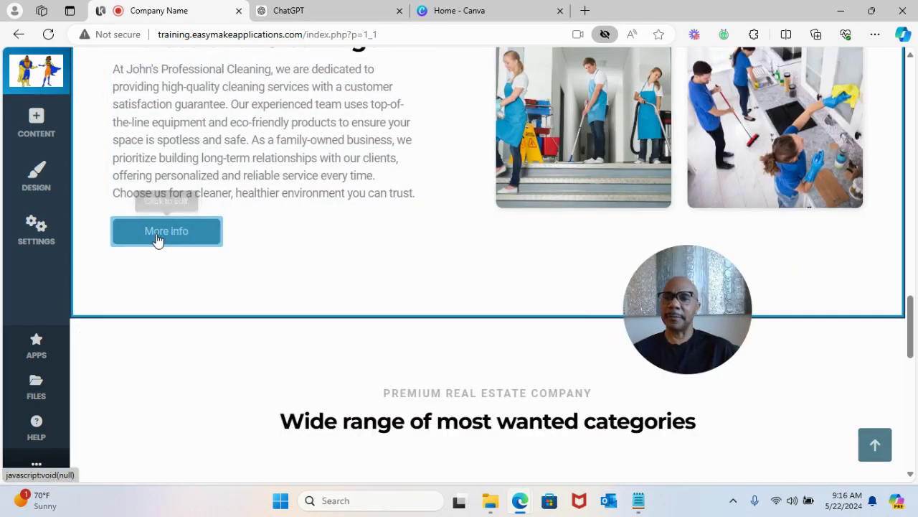
Remove the "More info" button link from the "Why Choose John's Professional Cleaning?" block and confirm the removal
click(157, 234)
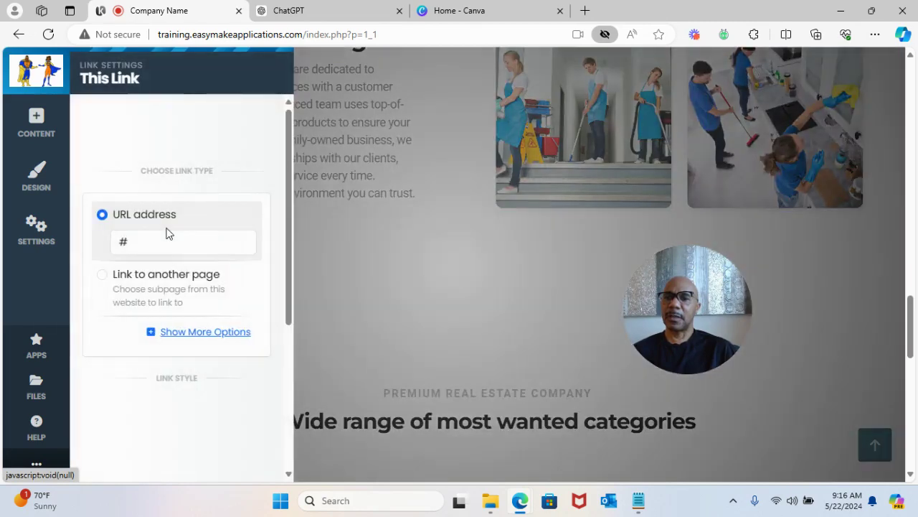
scroll(170, 186, down, 1)
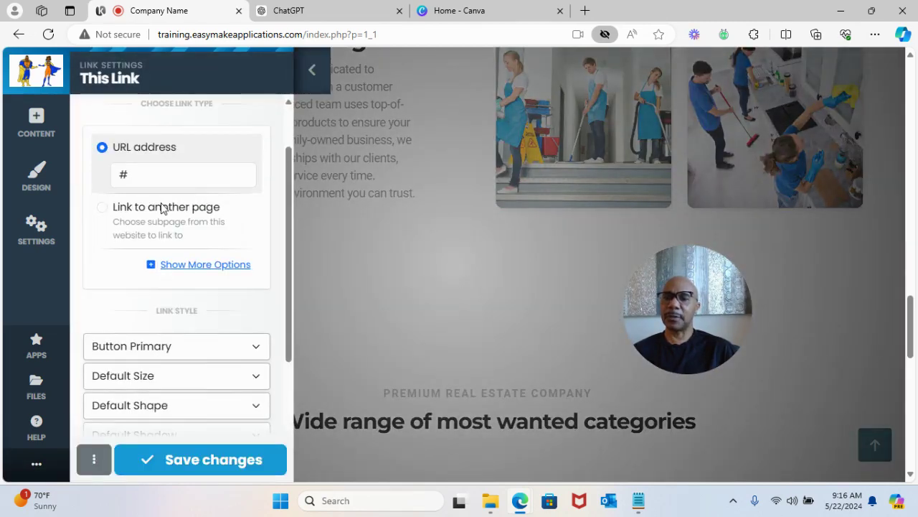
scroll(164, 208, down, 3)
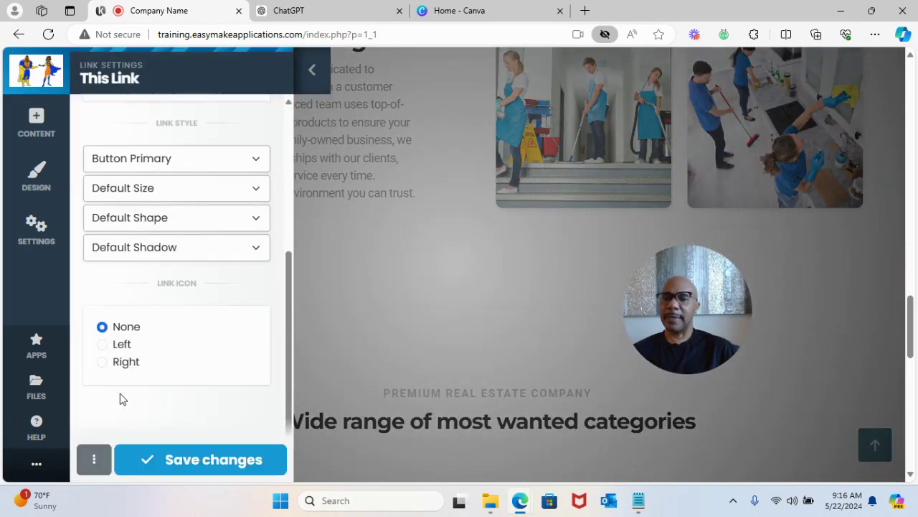
click(92, 460)
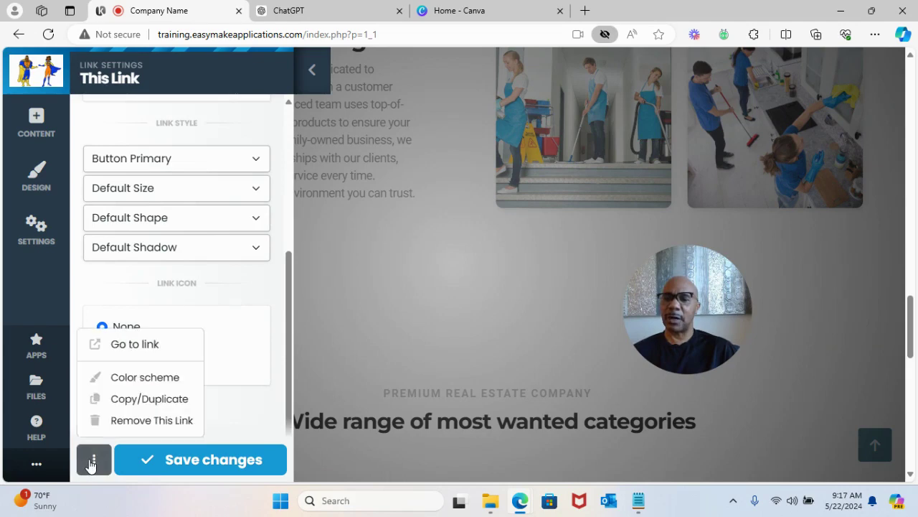
click(158, 421)
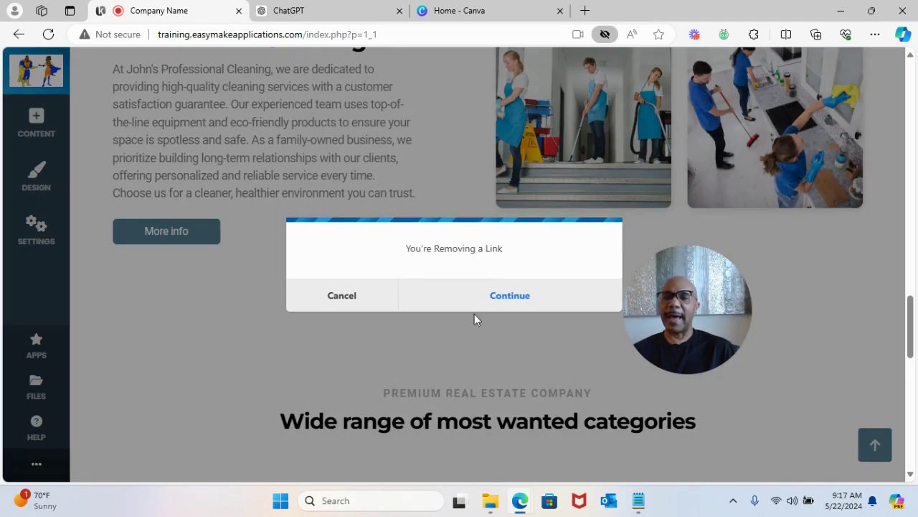
click(504, 300)
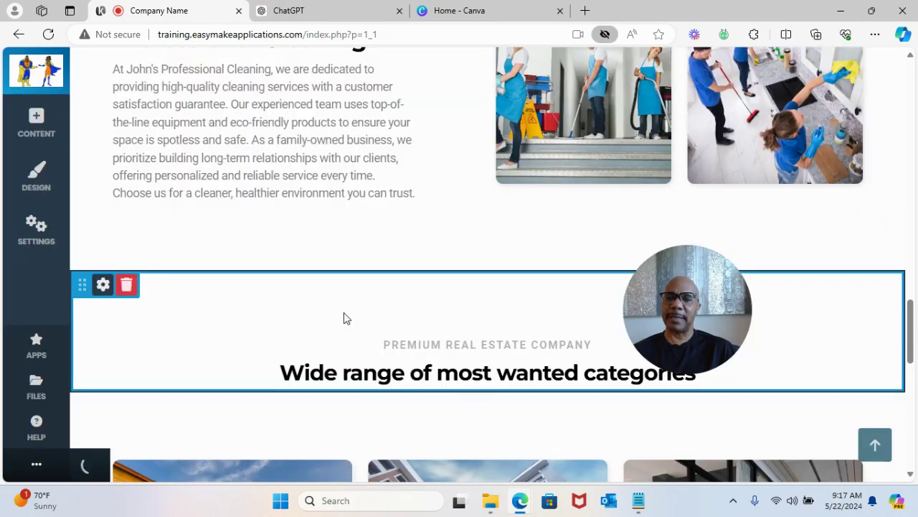
Examine how the "About Our History" and "Why Choose John's Professional Cleaning?" sections look together and what follows them
scroll(344, 312, up, 3)
scroll(344, 313, up, 2)
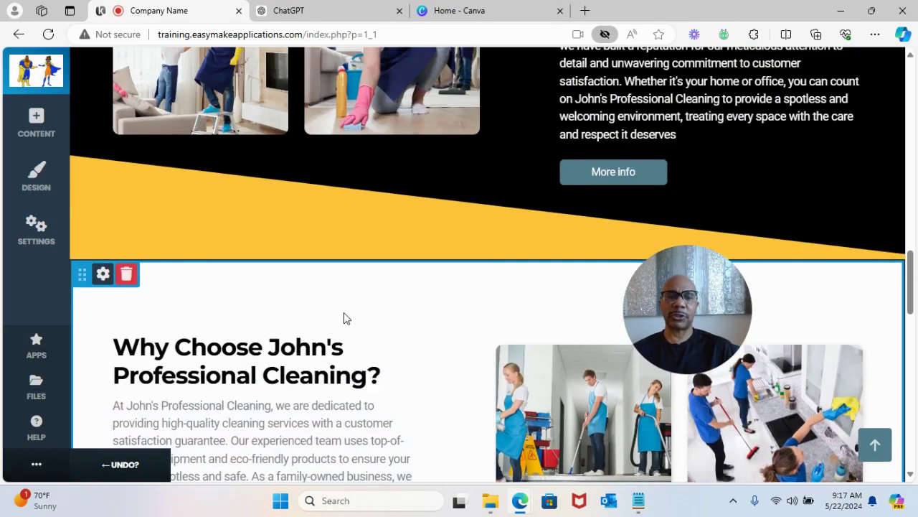
scroll(344, 313, down, 3)
scroll(397, 282, up, 4)
scroll(397, 285, up, 2)
scroll(380, 281, down, 4)
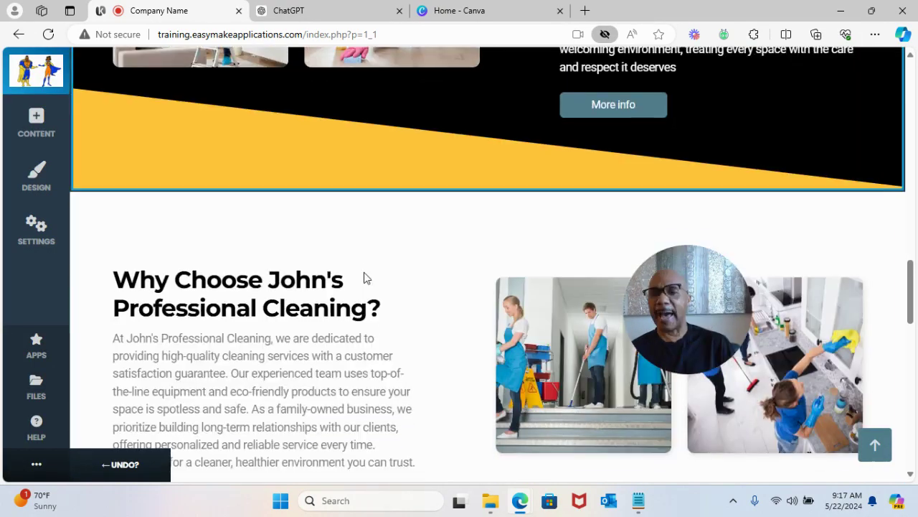
scroll(420, 242, down, 4)
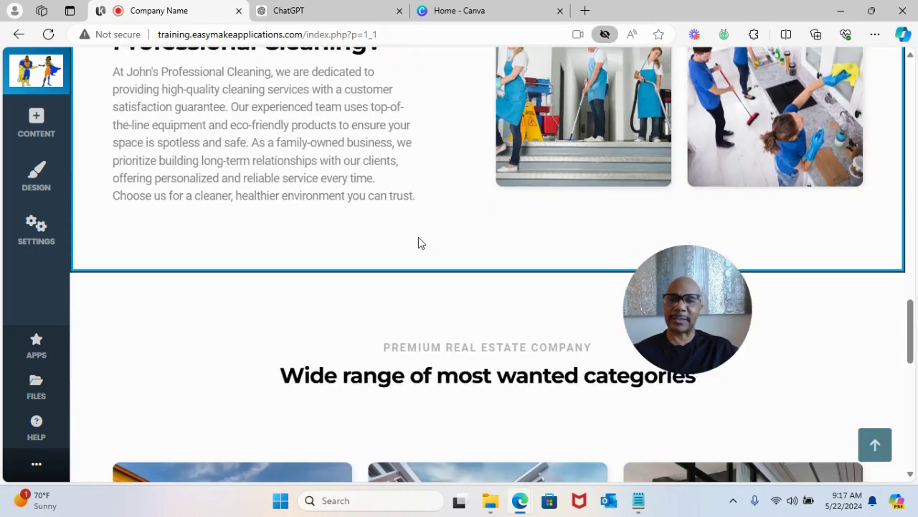
scroll(425, 232, up, 2)
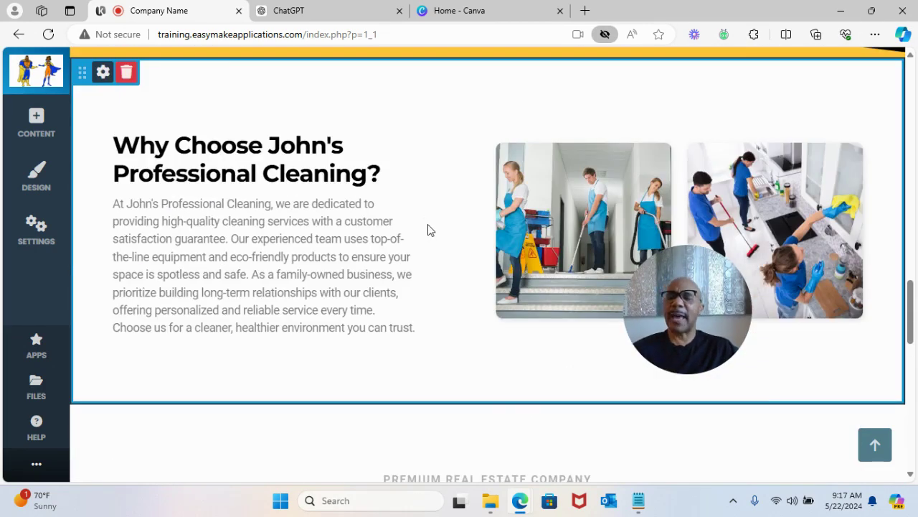
scroll(423, 223, up, 4)
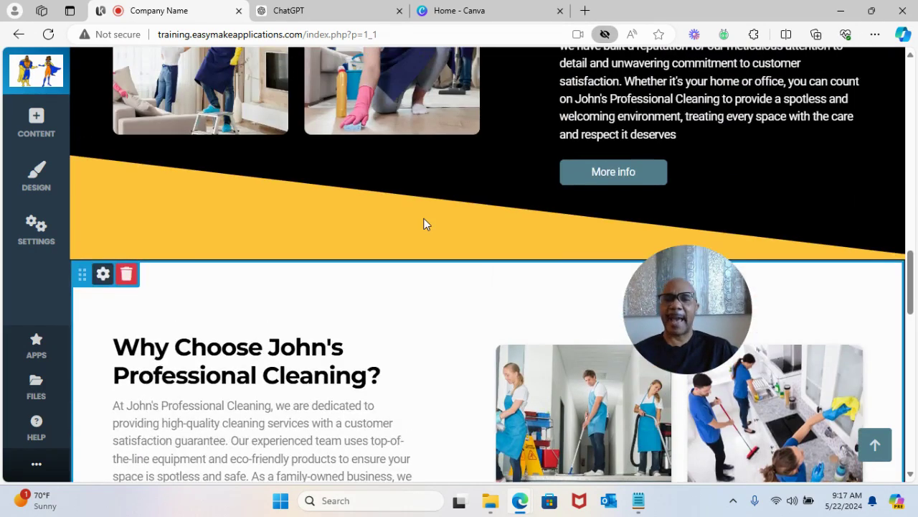
scroll(422, 215, down, 2)
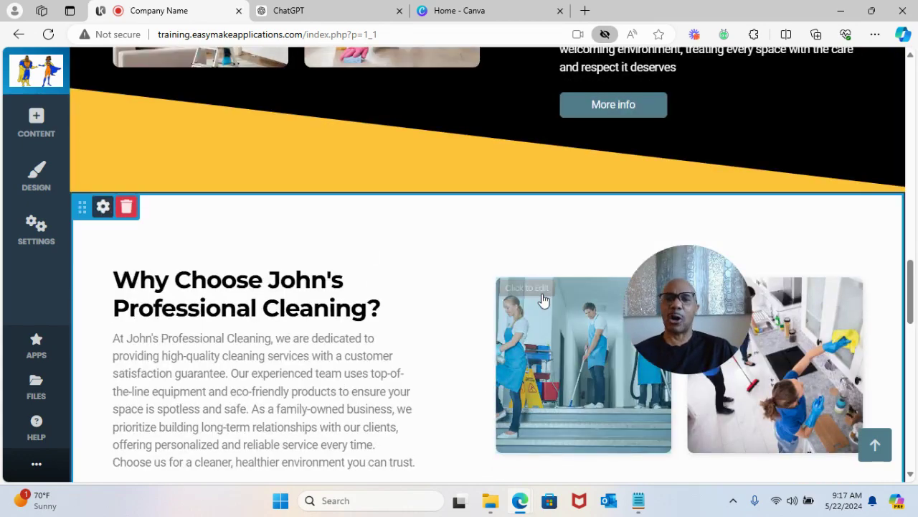
scroll(460, 332, up, 1)
scroll(463, 323, up, 3)
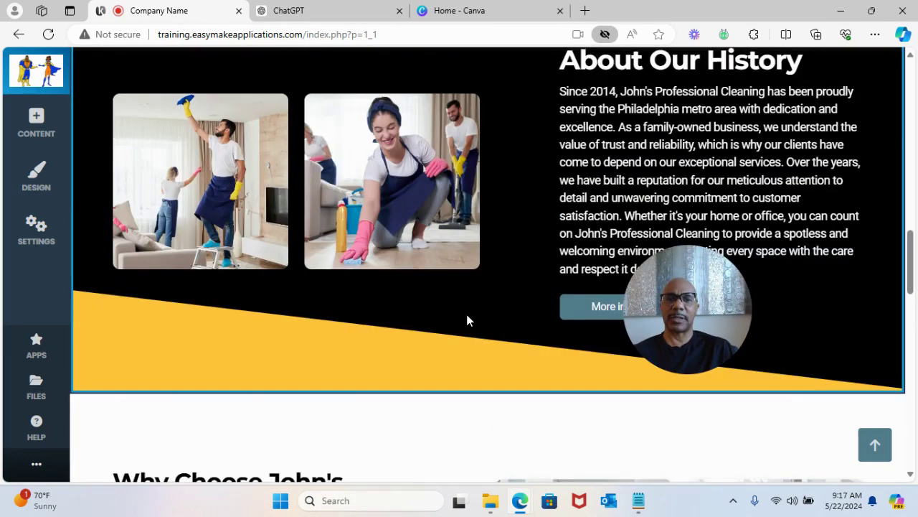
scroll(565, 154, down, 2)
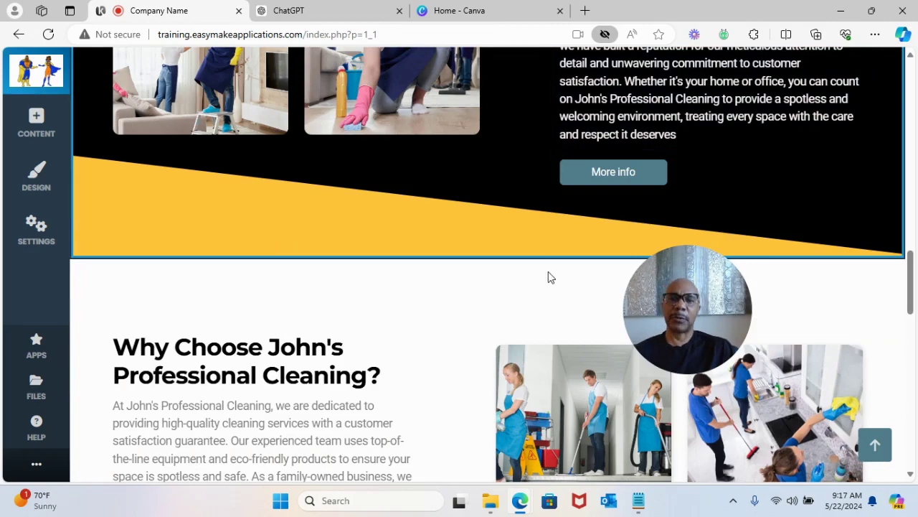
Add the Call to Action block with phone, email and address icons between the "About Our History" and "Why Choose John's Professional Cleaning?" sections
drag(388, 318, 137, 397)
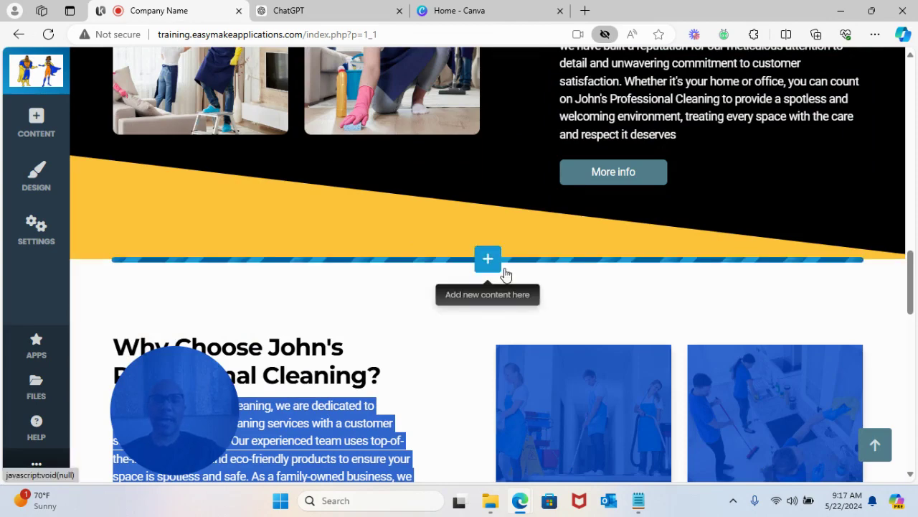
click(488, 261)
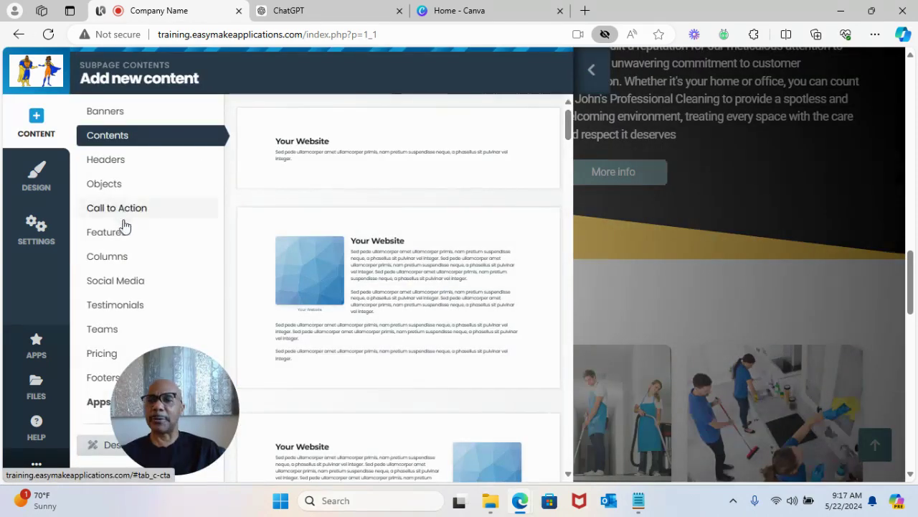
click(119, 216)
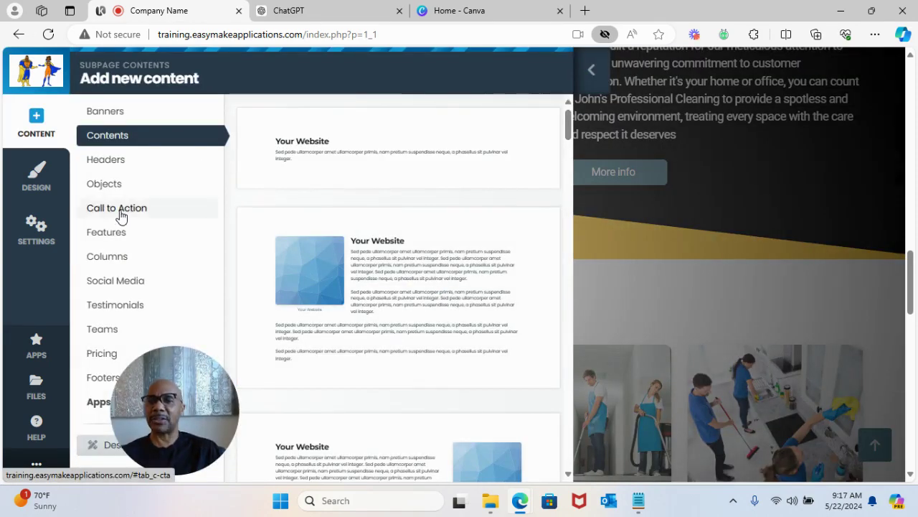
scroll(417, 232, down, 5)
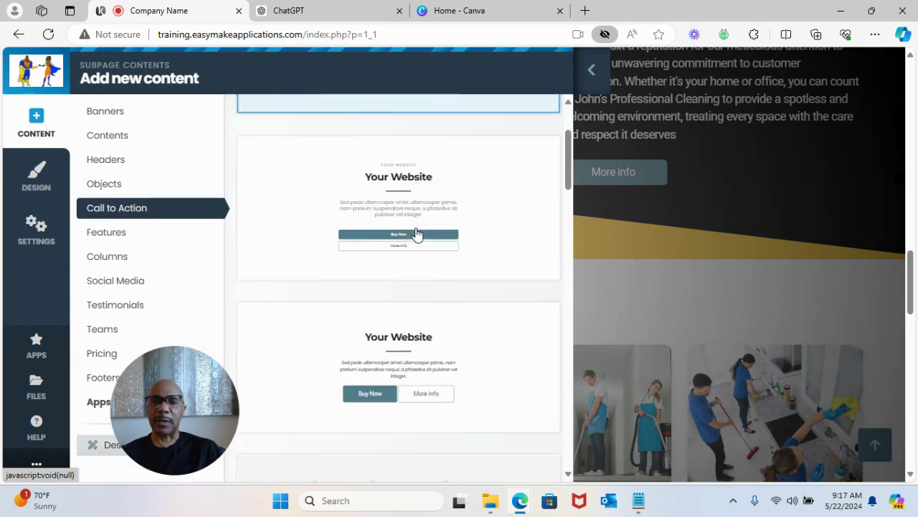
mouse_move(415, 230)
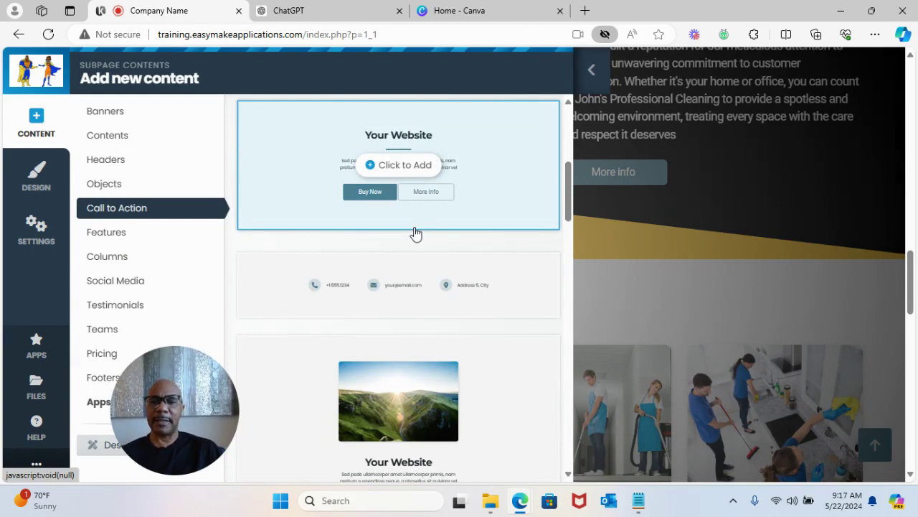
mouse_move(364, 280)
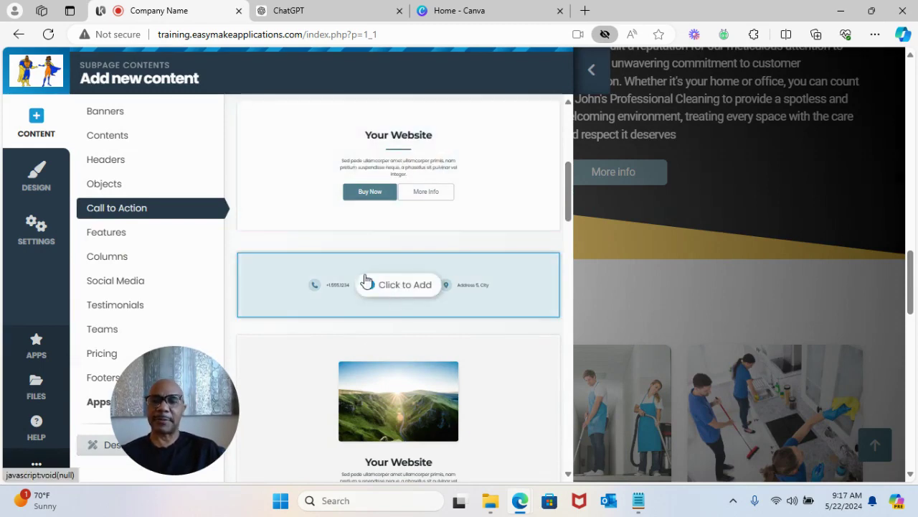
click(304, 280)
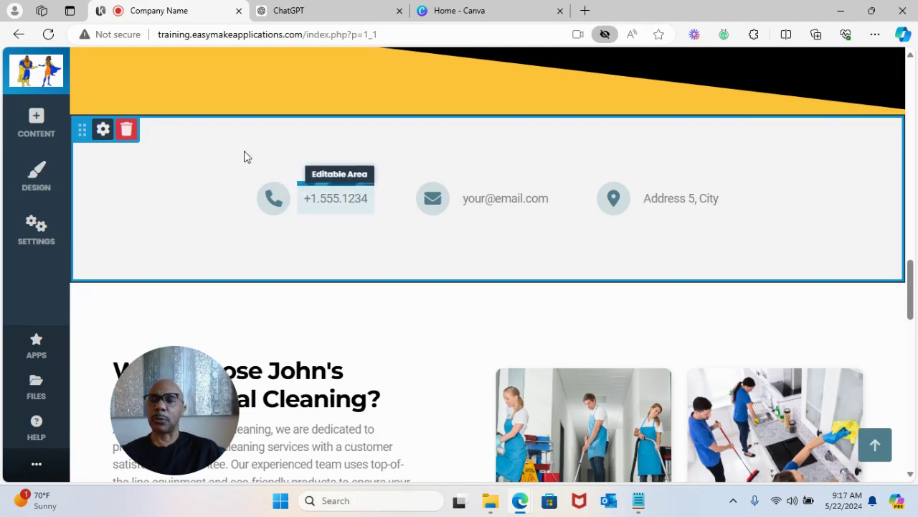
Set the background color of the new contact block to black and save the block settings
click(102, 130)
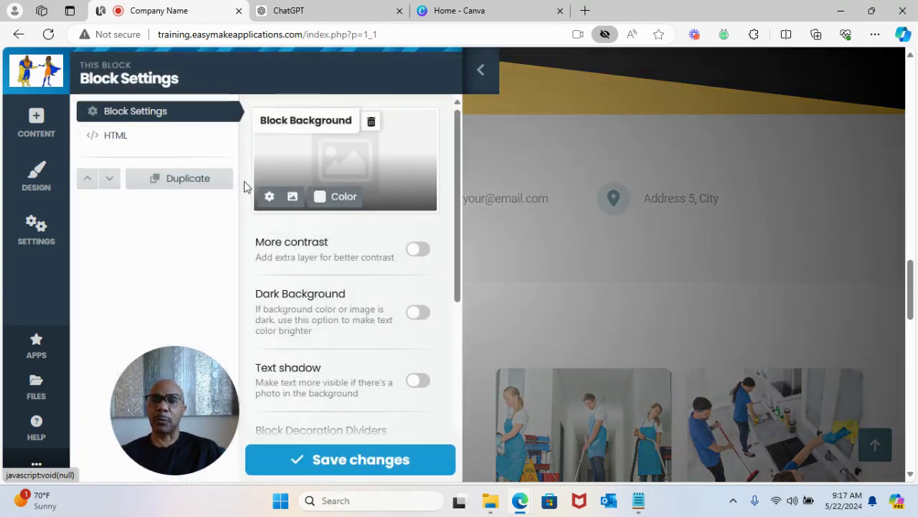
click(338, 197)
click(213, 140)
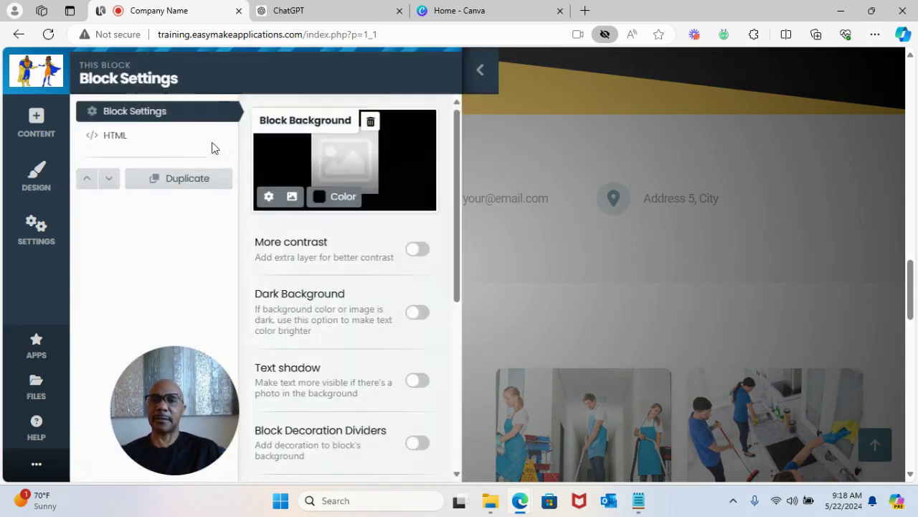
click(541, 170)
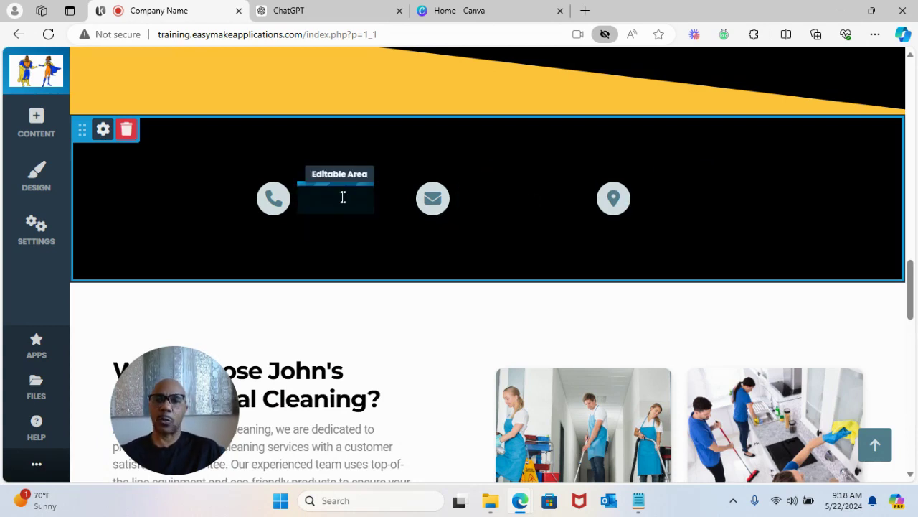
Color the phone number text in the contact block white and save the text
click(344, 196)
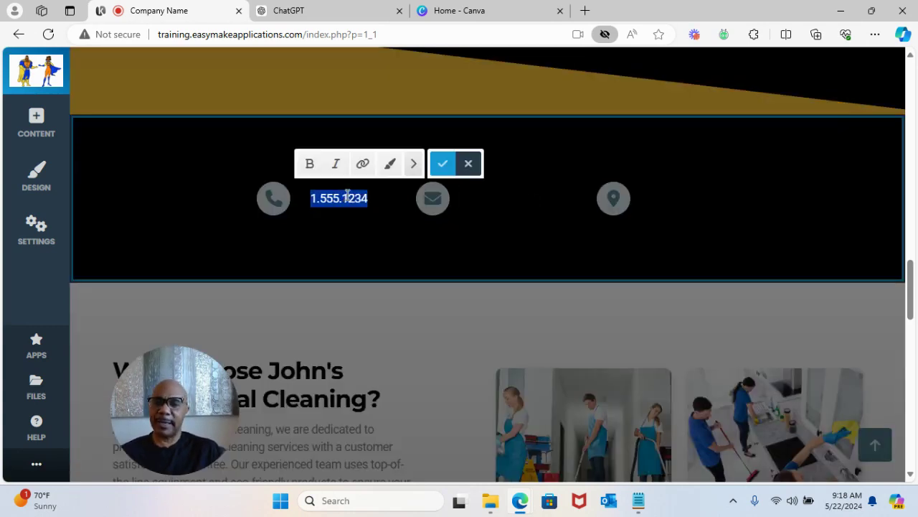
click(390, 167)
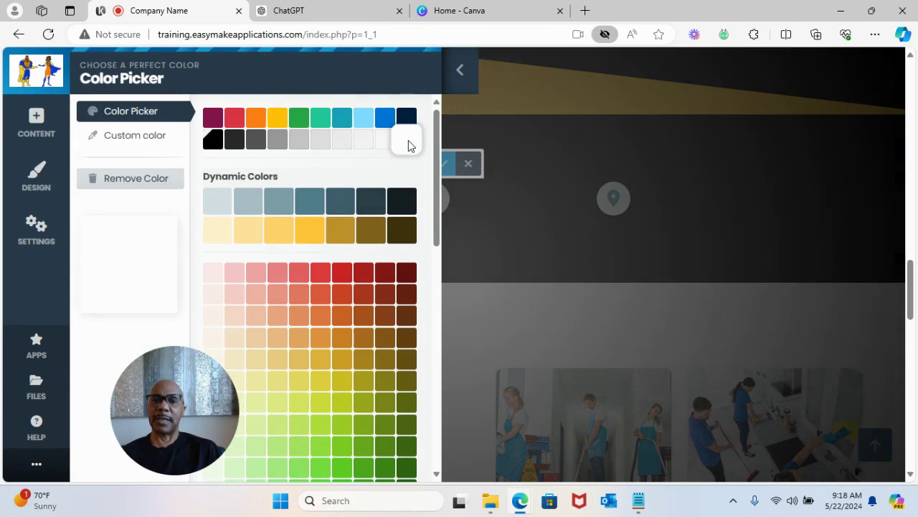
click(469, 216)
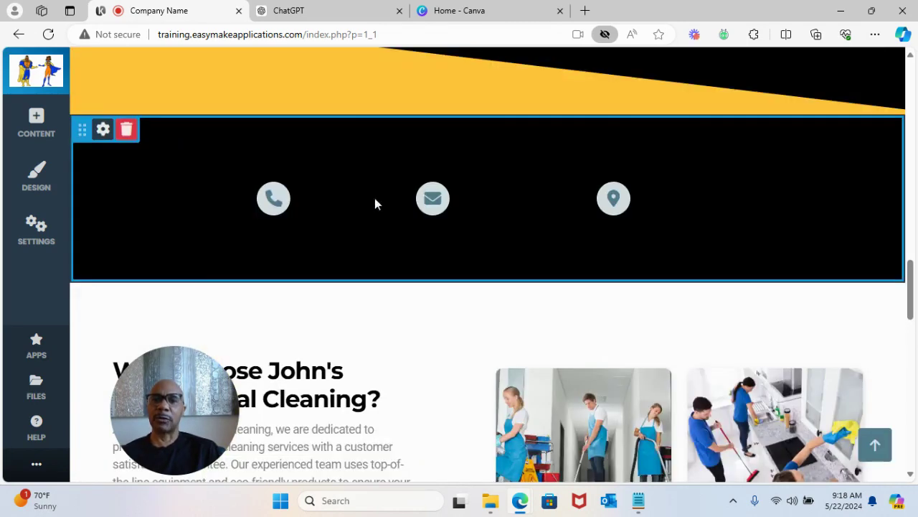
double_click(375, 198)
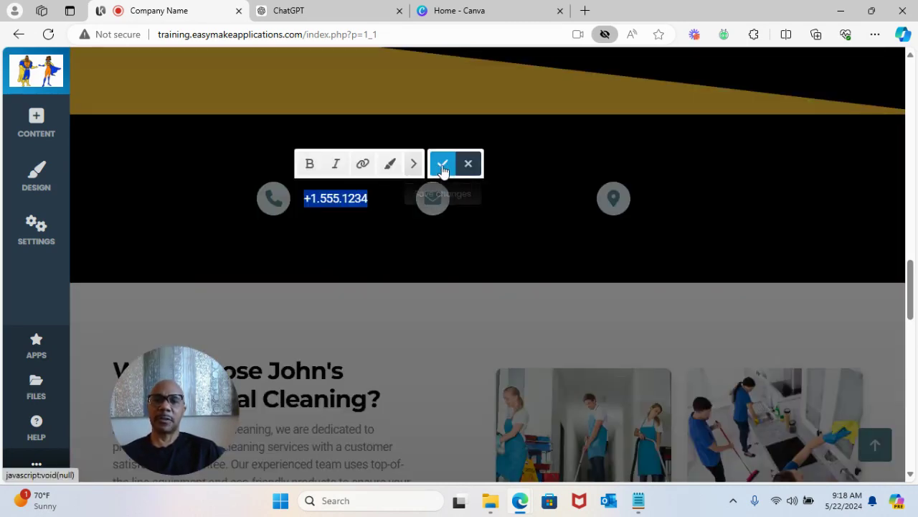
click(487, 206)
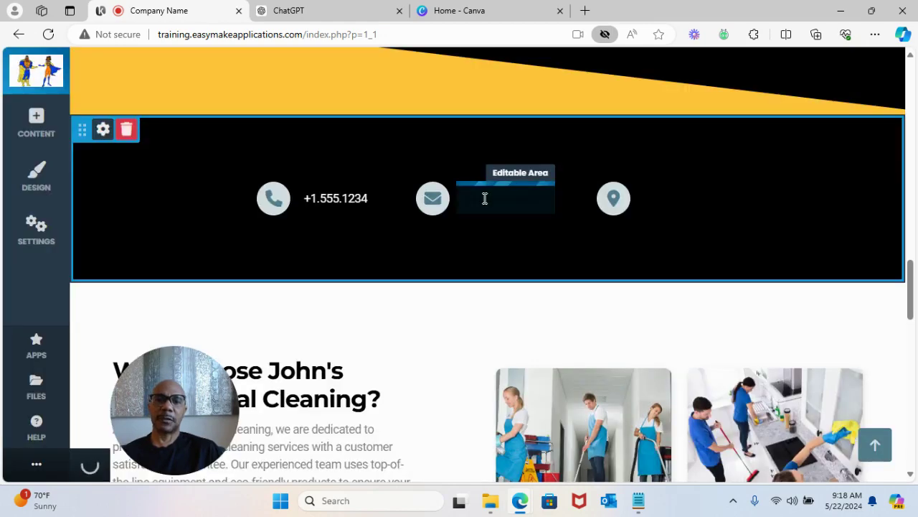
Color the email address text in the contact block white and save the text
click(485, 198)
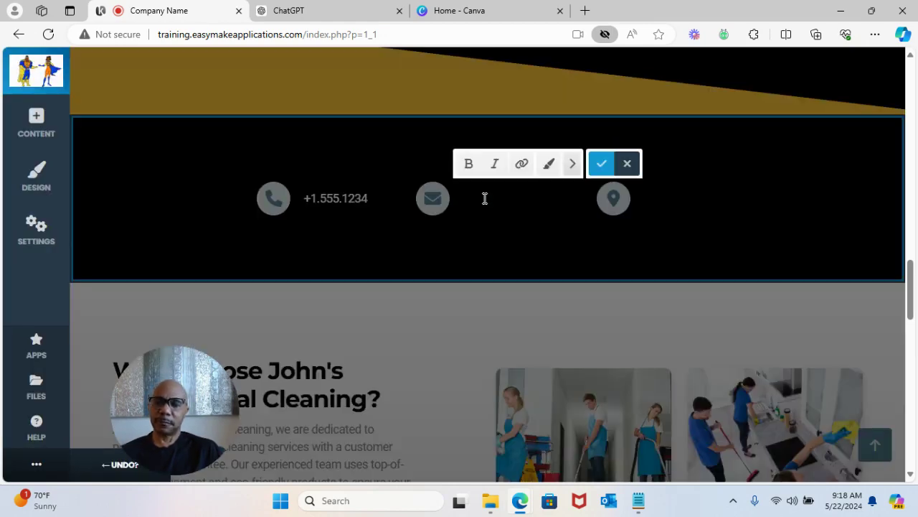
click(549, 164)
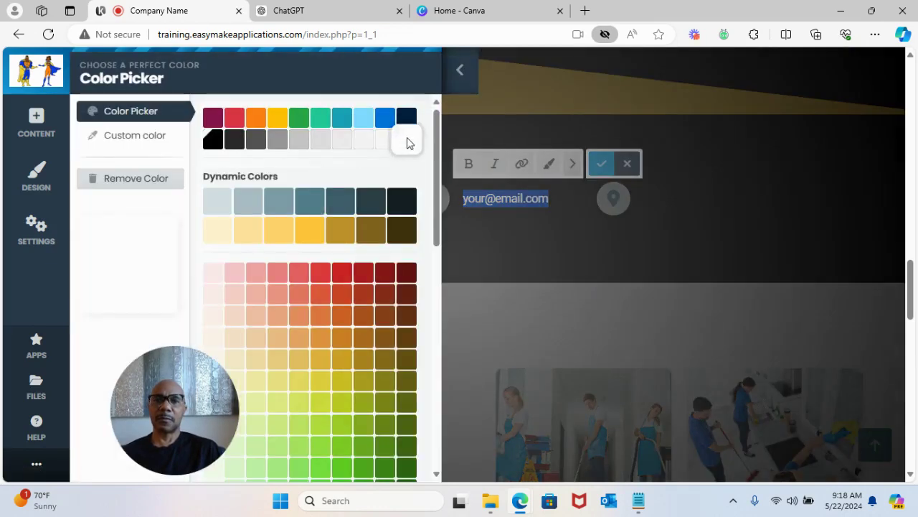
click(406, 140)
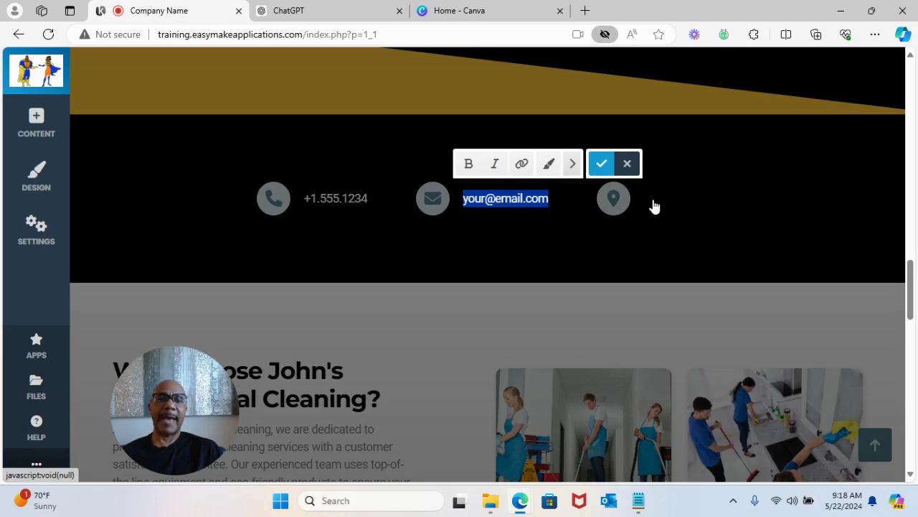
click(654, 207)
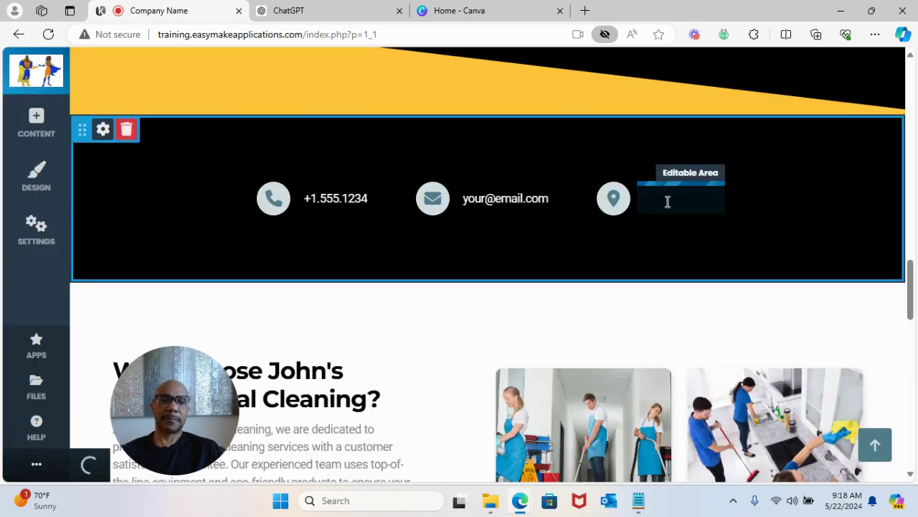
Color the address text beside the location pin in the contact block white
click(669, 202)
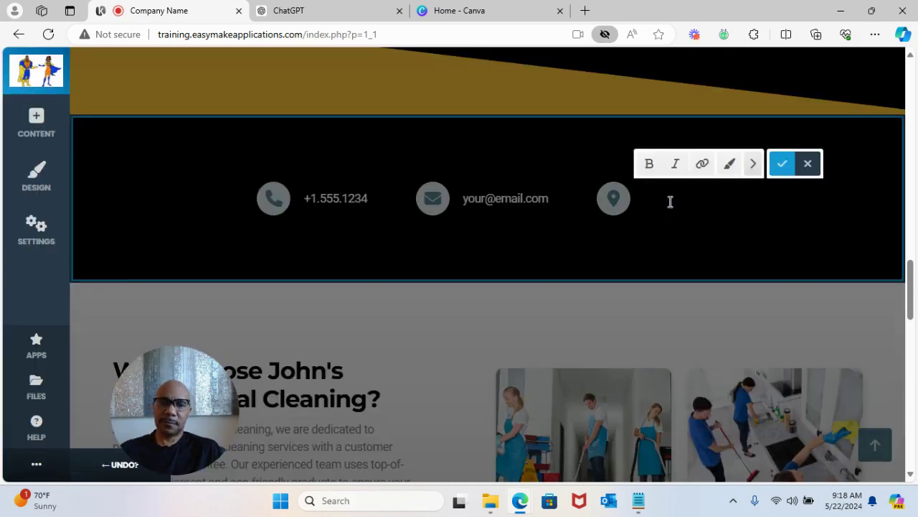
click(729, 164)
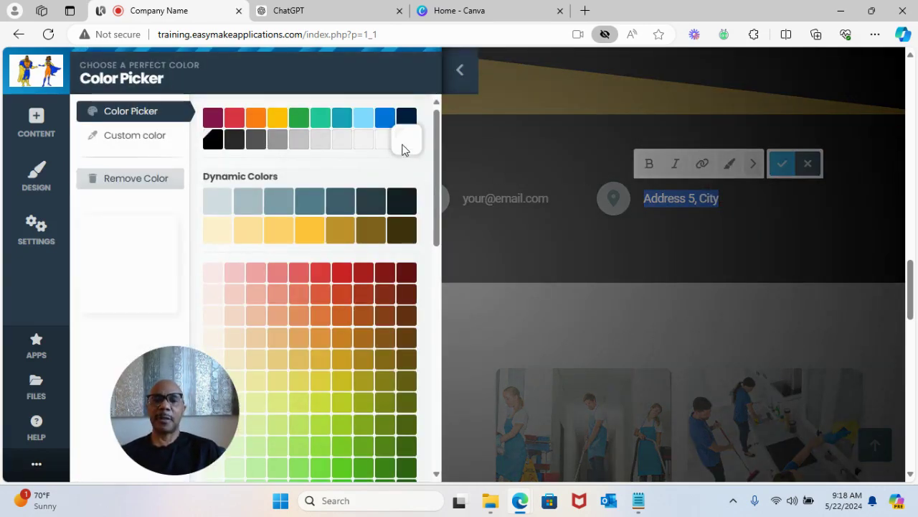
click(515, 231)
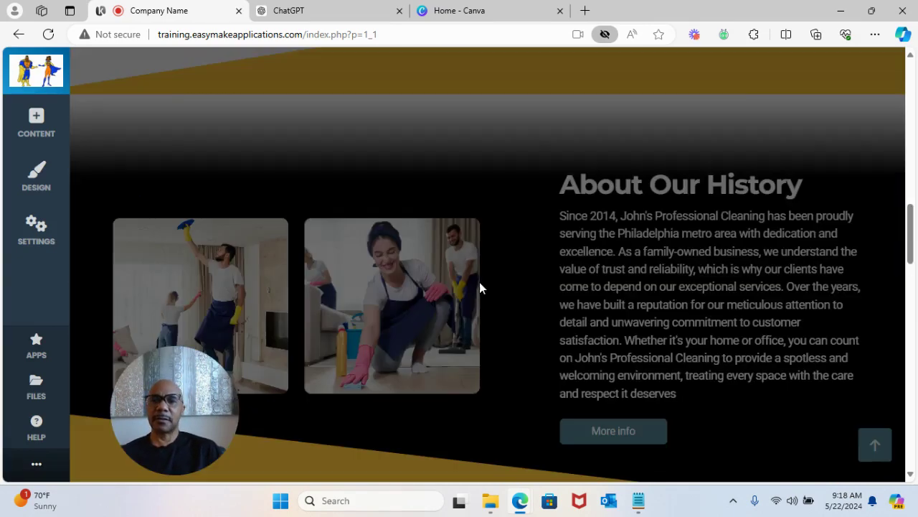
Review the home page from the header to the "Why Choose John's Professional Cleaning?" section, checking how the black contact block fits in
scroll(478, 282, up, 5)
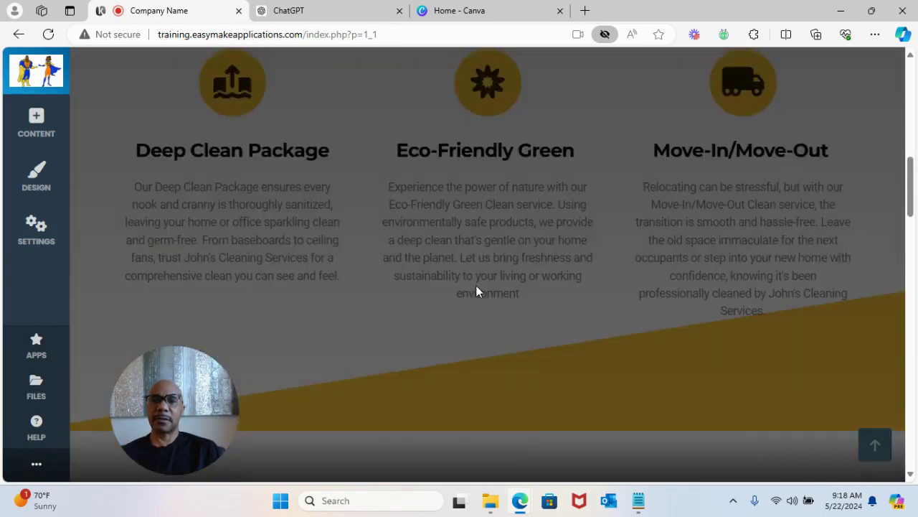
scroll(476, 283, down, 12)
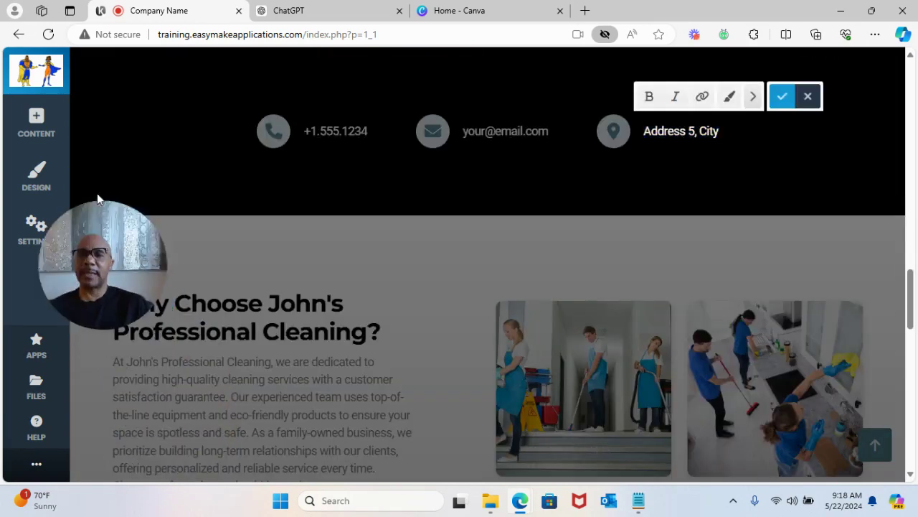
scroll(465, 246, up, 1)
scroll(465, 246, up, 15)
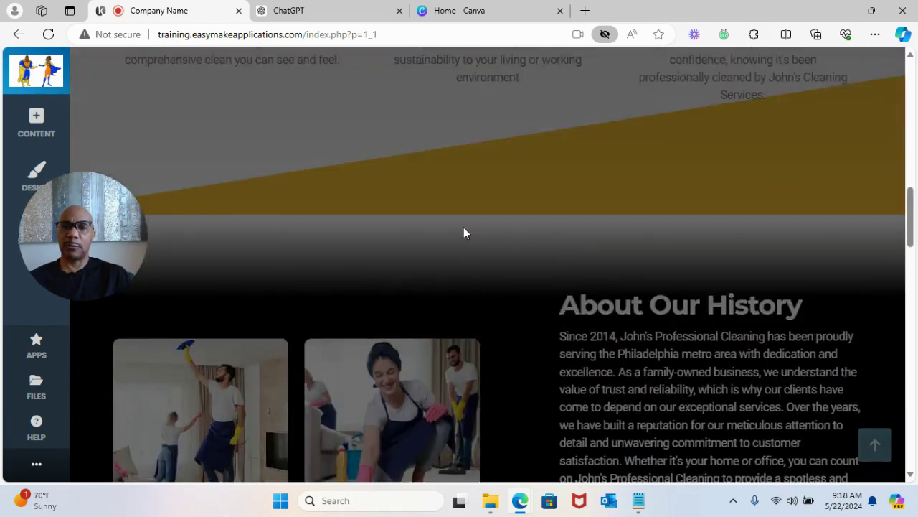
scroll(462, 232, up, 3)
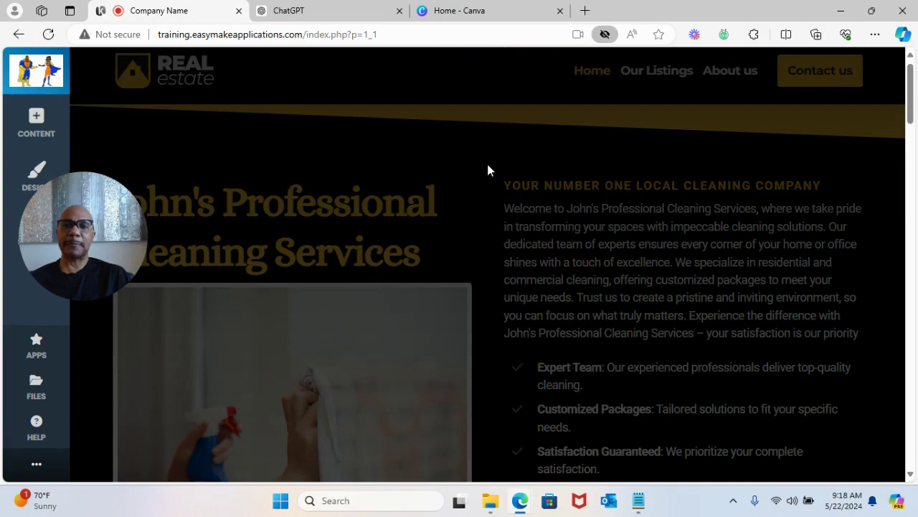
scroll(481, 263, down, 8)
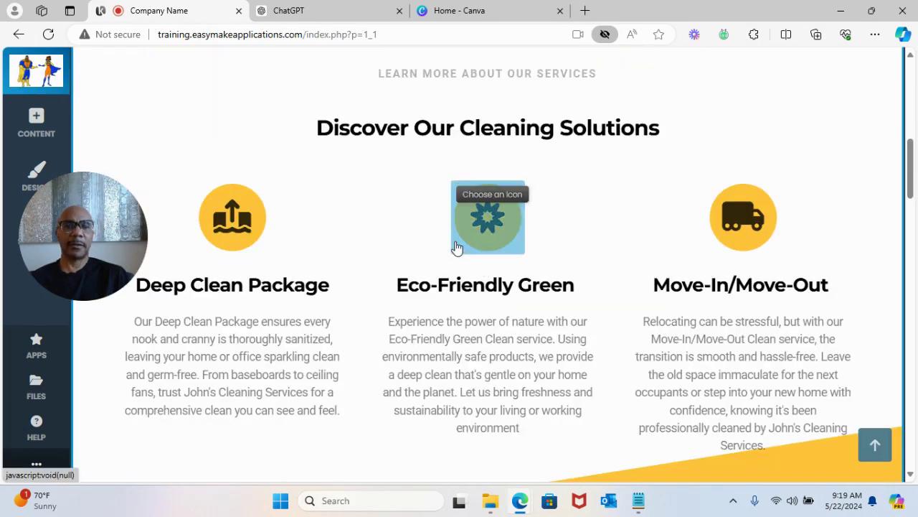
scroll(456, 248, down, 2)
scroll(456, 246, down, 5)
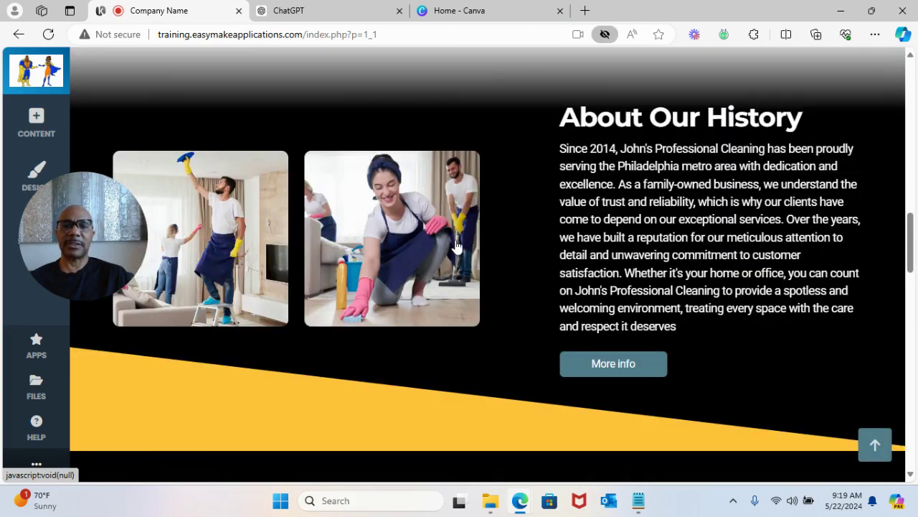
scroll(456, 246, down, 3)
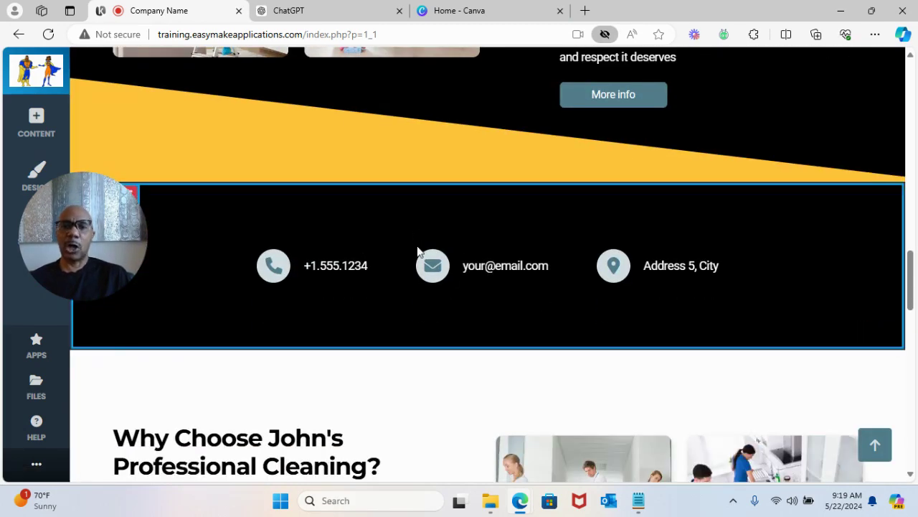
scroll(581, 276, down, 5)
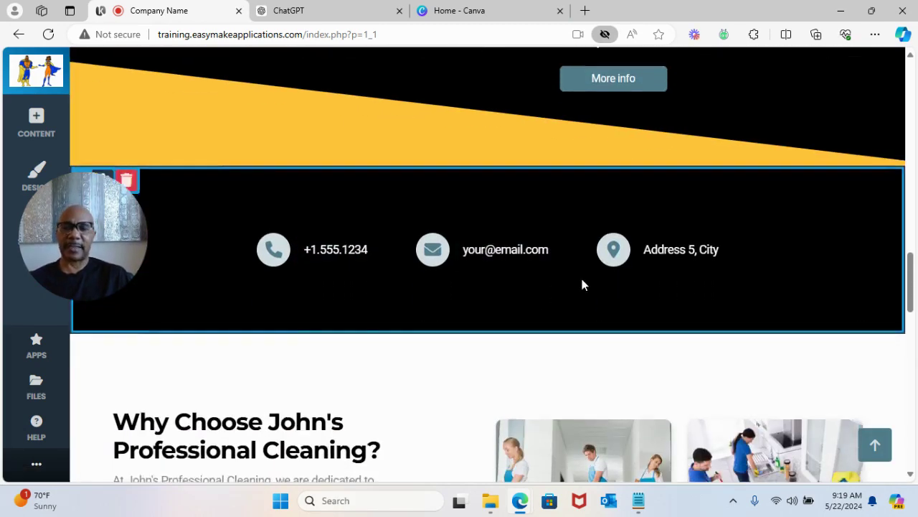
scroll(440, 282, up, 6)
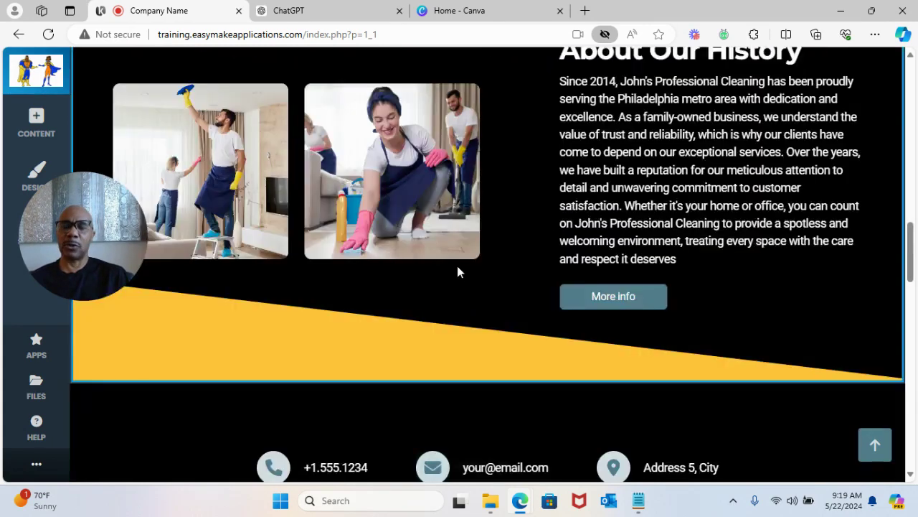
scroll(457, 266, down, 5)
scroll(459, 269, down, 2)
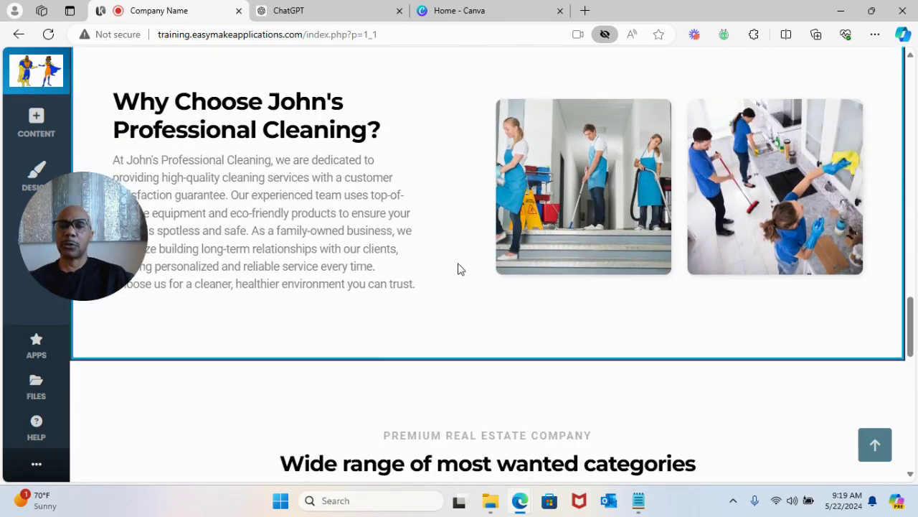
scroll(426, 252, up, 2)
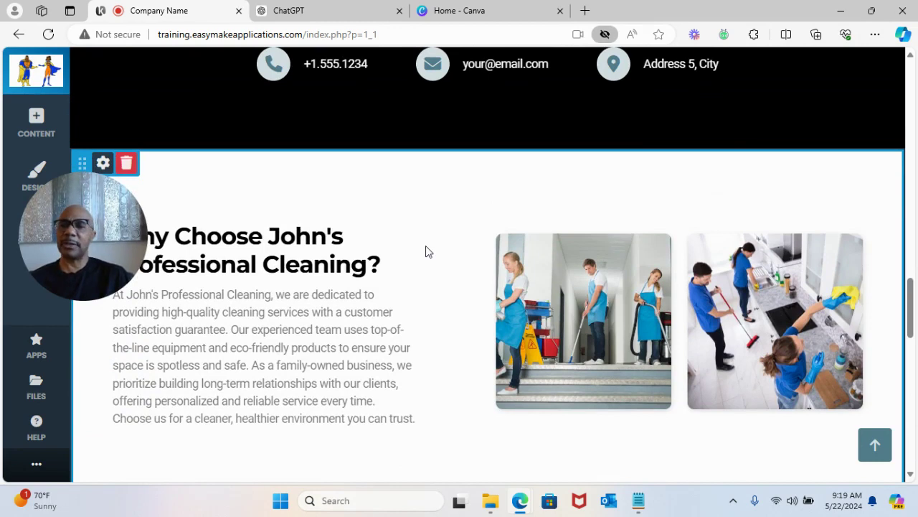